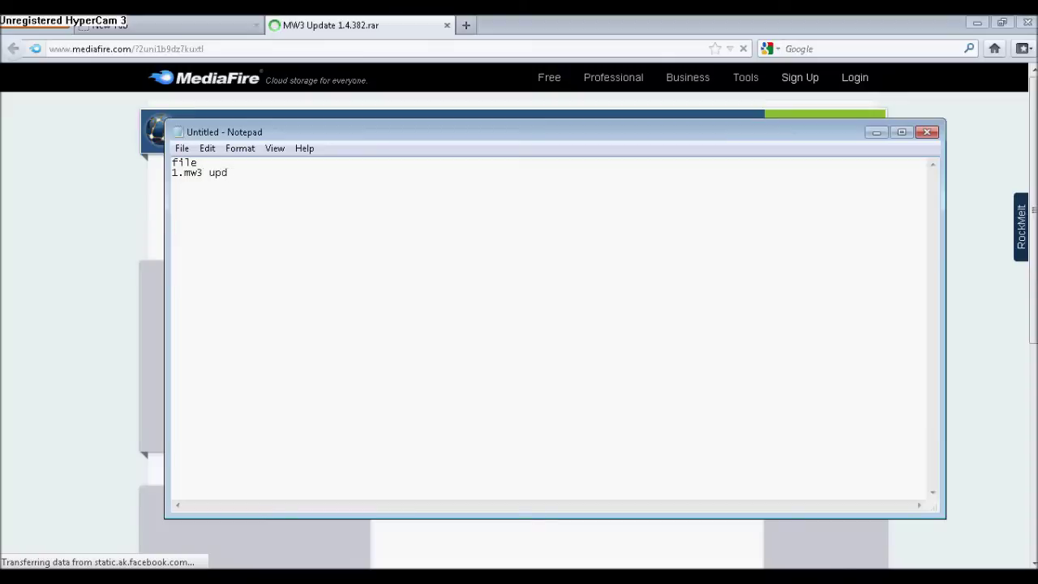
- List the MW3 update (with its archive password) and the TeknoMW3 download in the Notepad note
type("mw3update) if it asks")
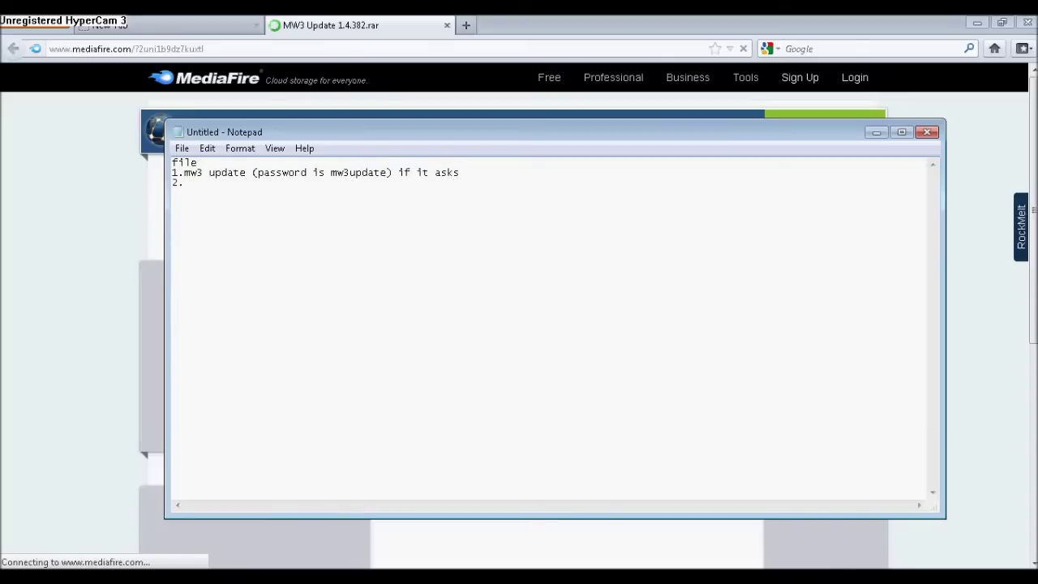
left_click(629, 25)
left_click(232, 219)
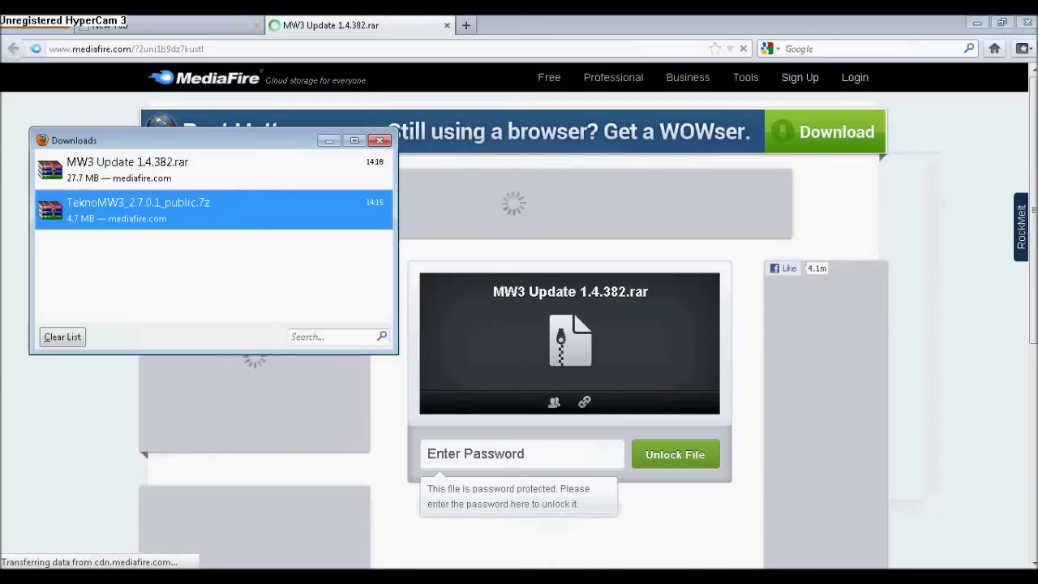
key("alt+Tab")
type("teckn")
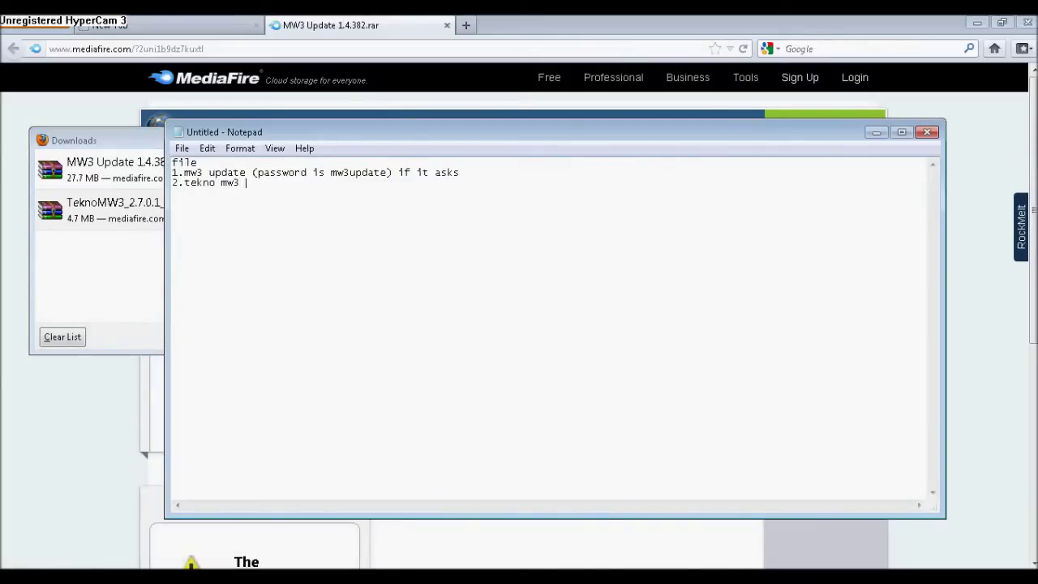
- Replace the file list with 'now after u have download them'
key("ctrl+a")
key("BackSpace")
type("now after u have download them")
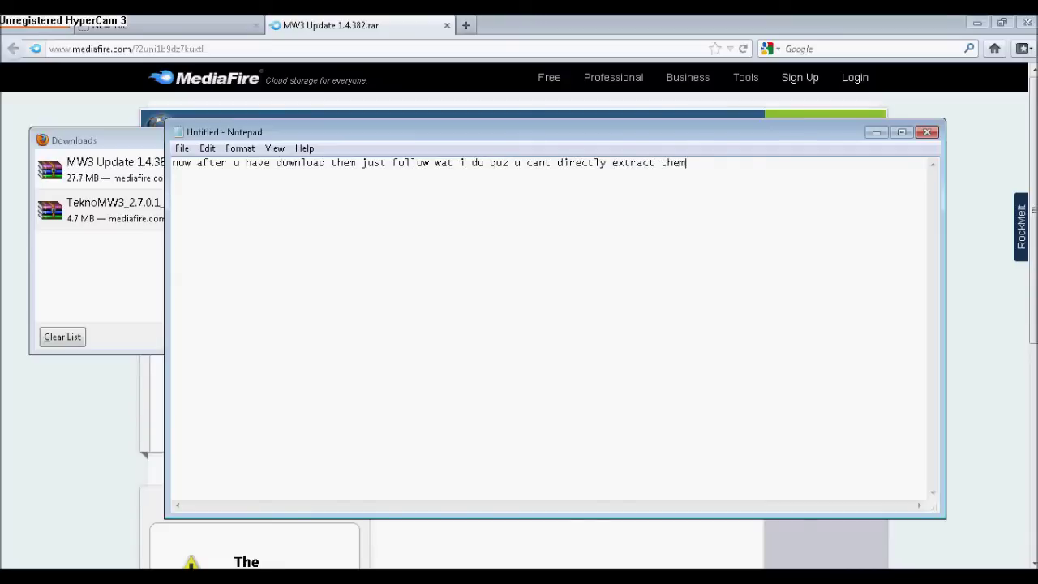
- Close Firefox, confirming both tabs should close
left_click(1028, 22)
left_click(485, 324)
key("super")
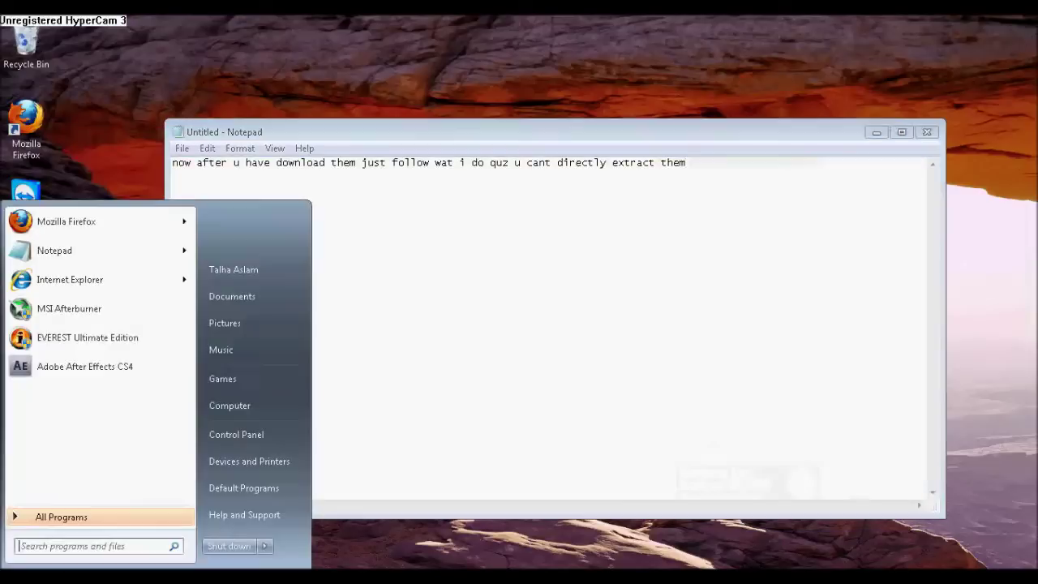
- Open Downloads in Explorer and extend the note with 'do the same for the other'
left_click(241, 300)
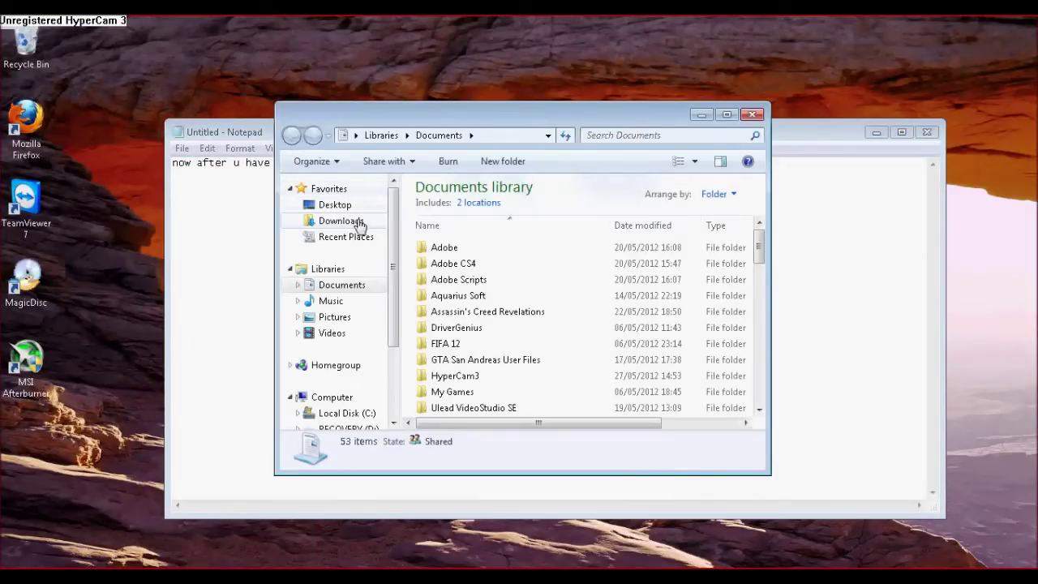
left_click(341, 221)
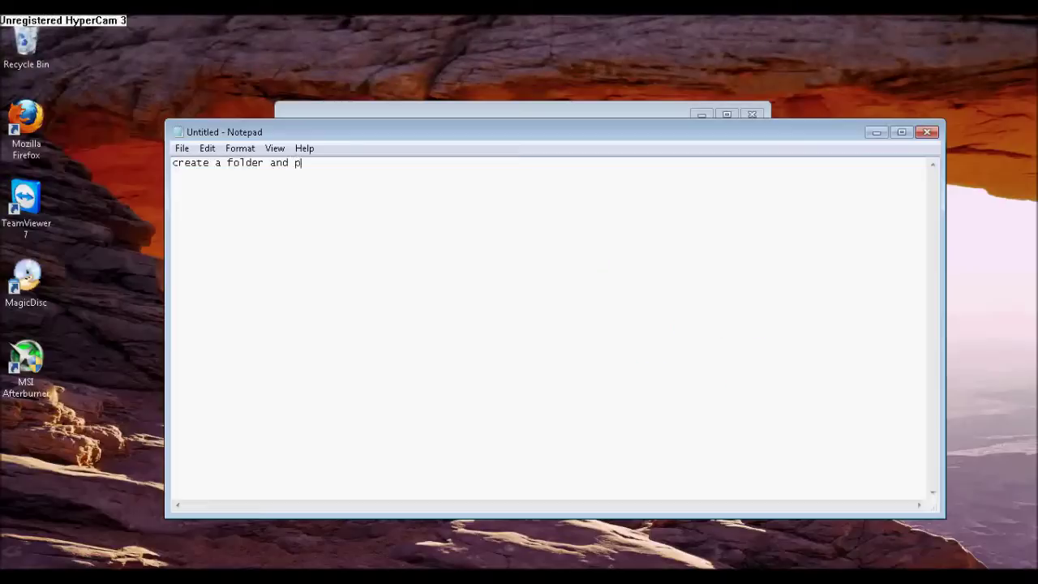
type("1 of them into it and to")
key("BackSpace")
key("BackSpace")
key("BackSpace")
type("do the same for the other")
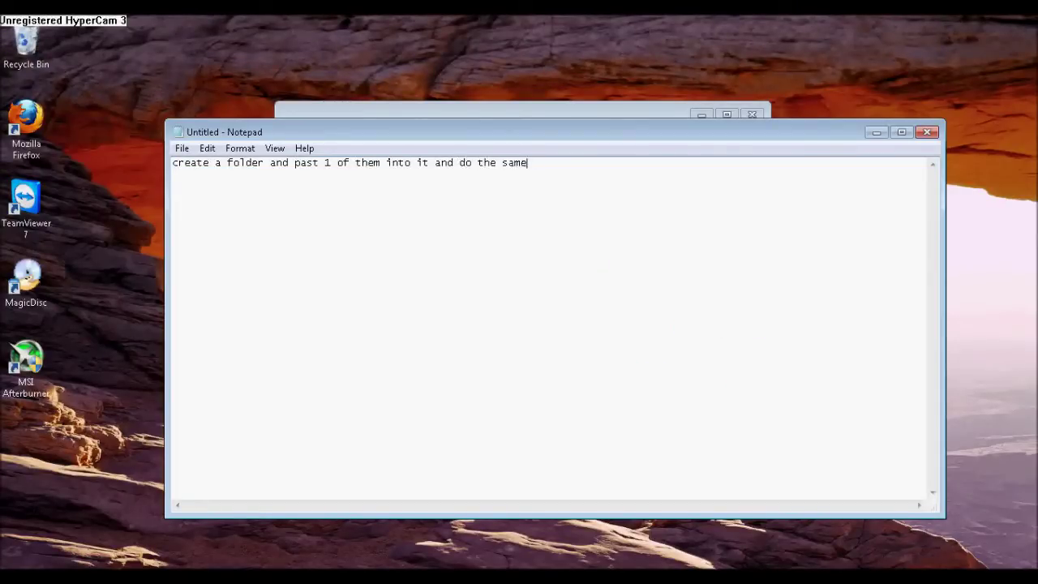
left_click(876, 132)
- Create a new folder named asd in Downloads
right_click(454, 285)
right_click(436, 377)
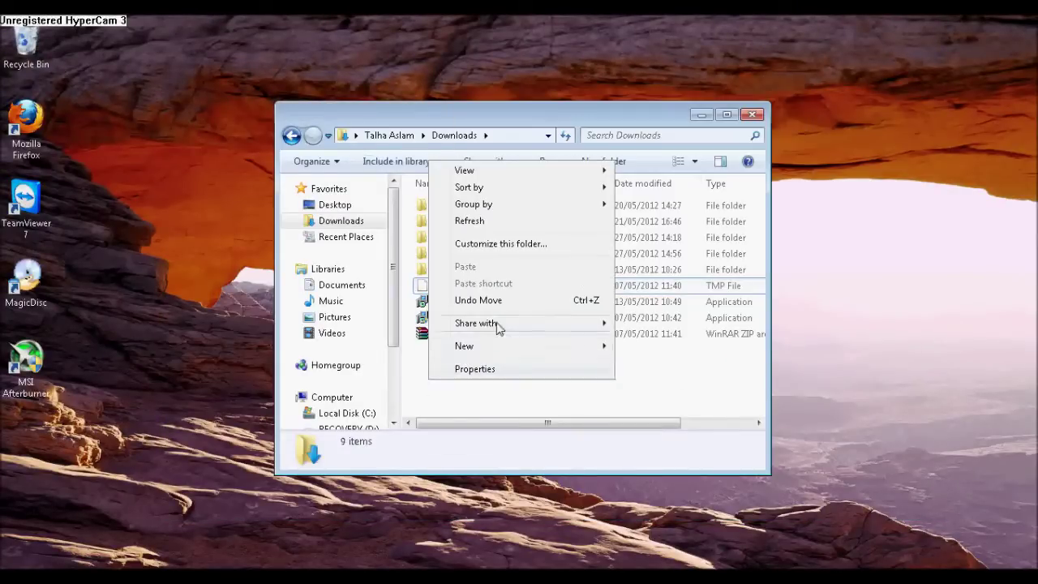
mouse_move(502, 345)
left_click(664, 363)
type("asd")
key("Return")
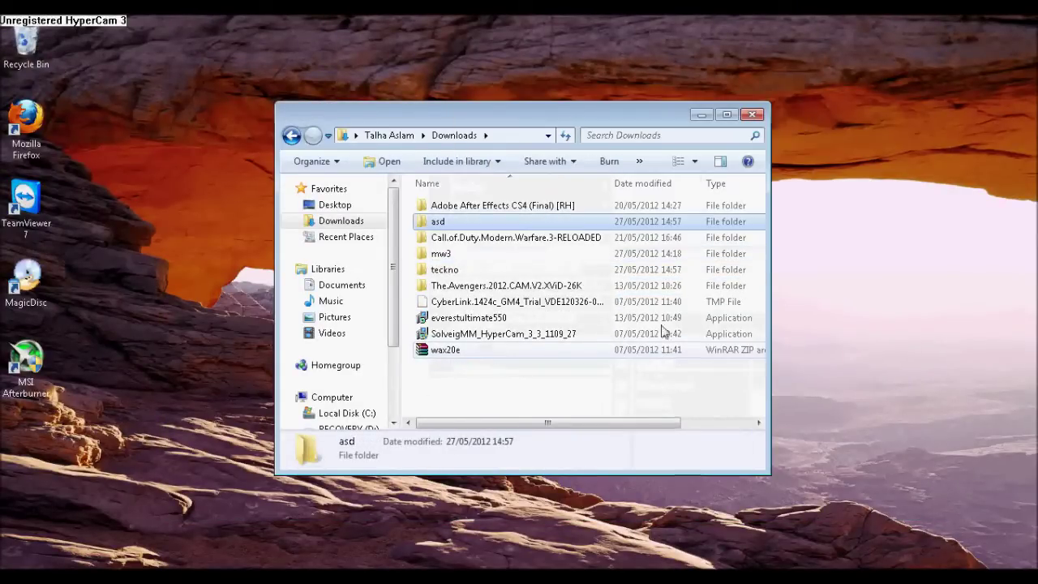
- Move the mw3 folder into asd, then undo the move
double_click(486, 254)
key("BackSpace")
left_click_drag(443, 248, 451, 221)
double_click(452, 223)
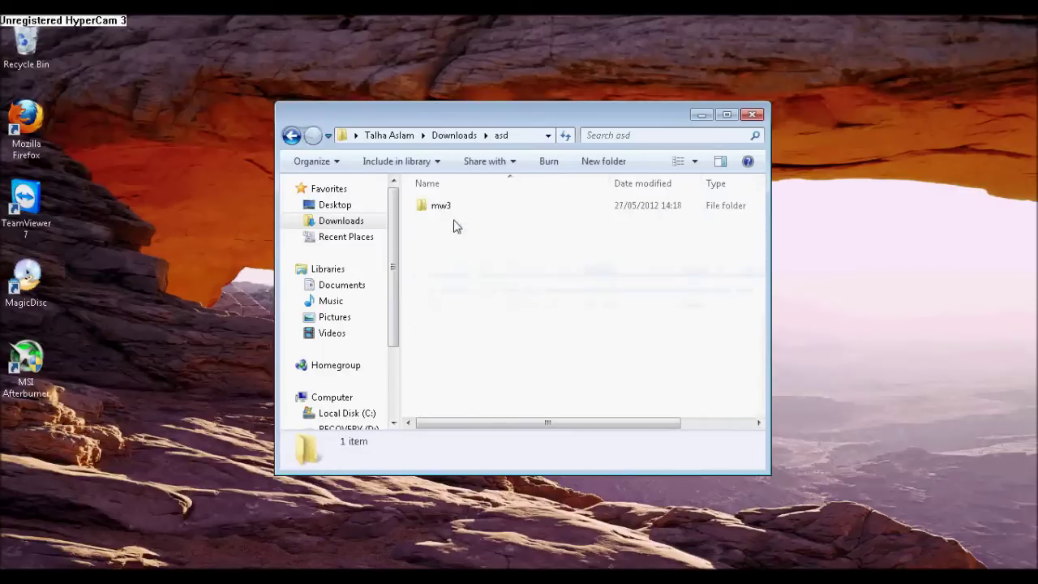
right_click(450, 245)
left_click(524, 385)
- Cancel the accidental rename of wax20e and check the Call of Duty RELOADED and asd folders
key("BackSpace")
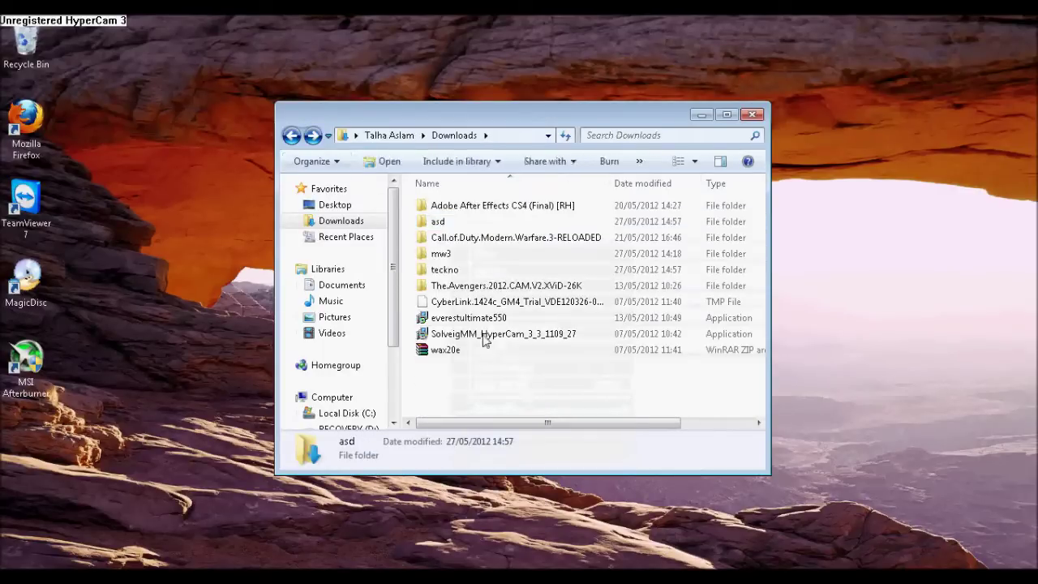
left_click(493, 350)
key("F2")
left_click(493, 396)
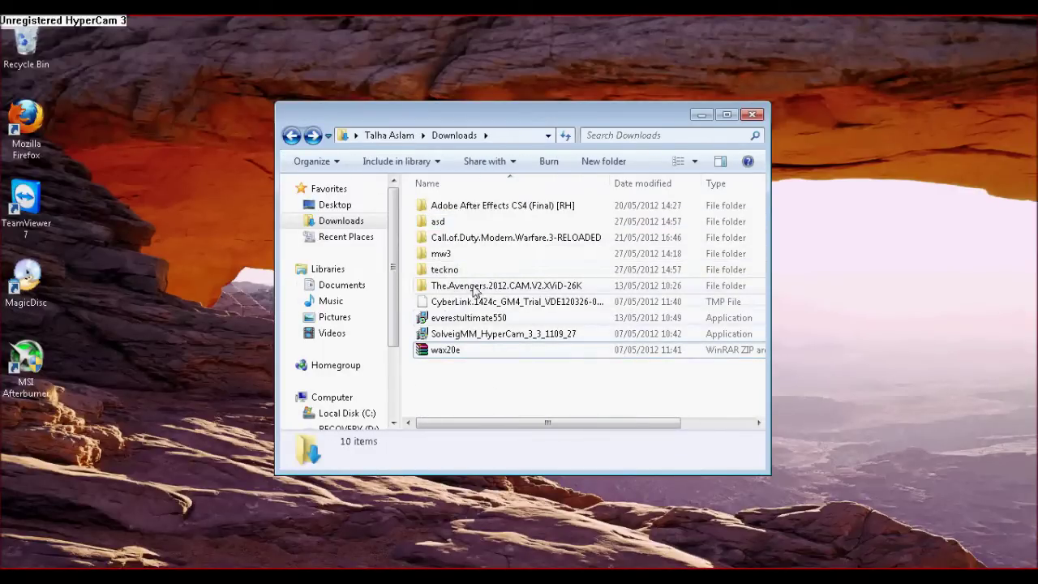
double_click(503, 237)
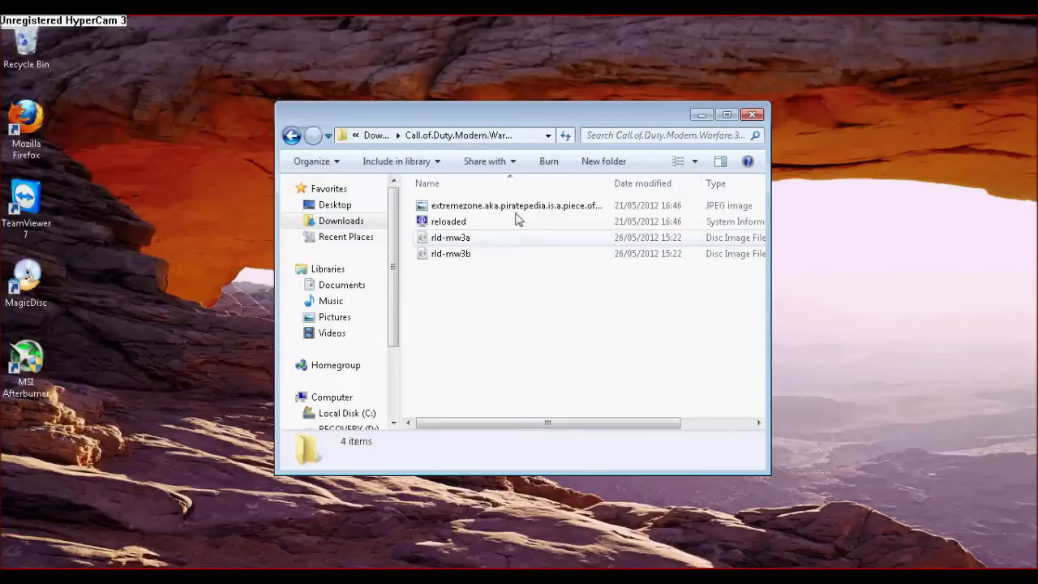
key("BackSpace")
double_click(497, 224)
key("BackSpace")
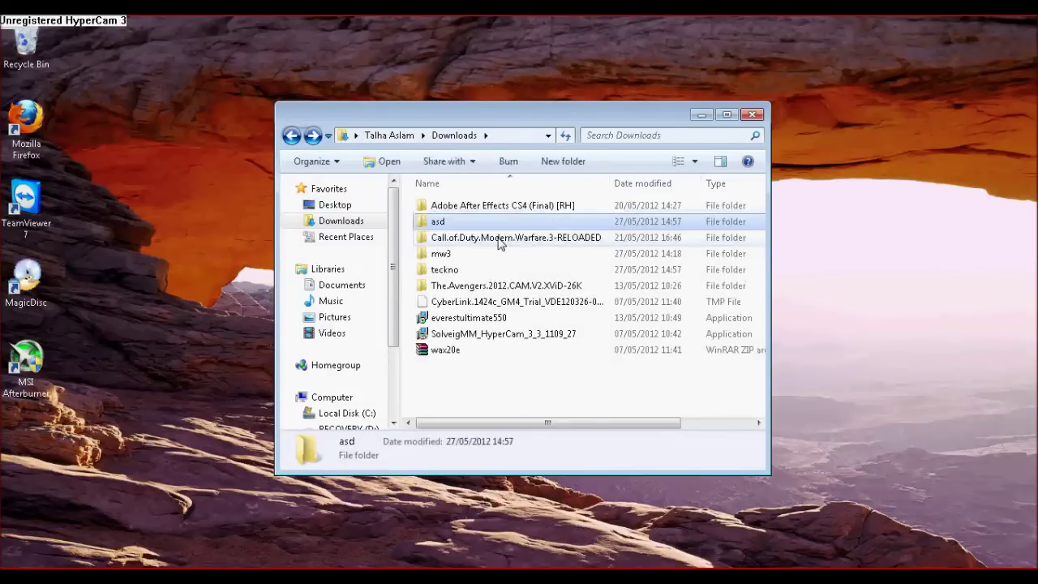
- Open the mw3 folder and select the MW3 Update 1.4.382 archive
scroll(678, 243, "up", 5)
scroll(678, 243, "down", 5)
key("alt+Tab")
left_click(495, 270)
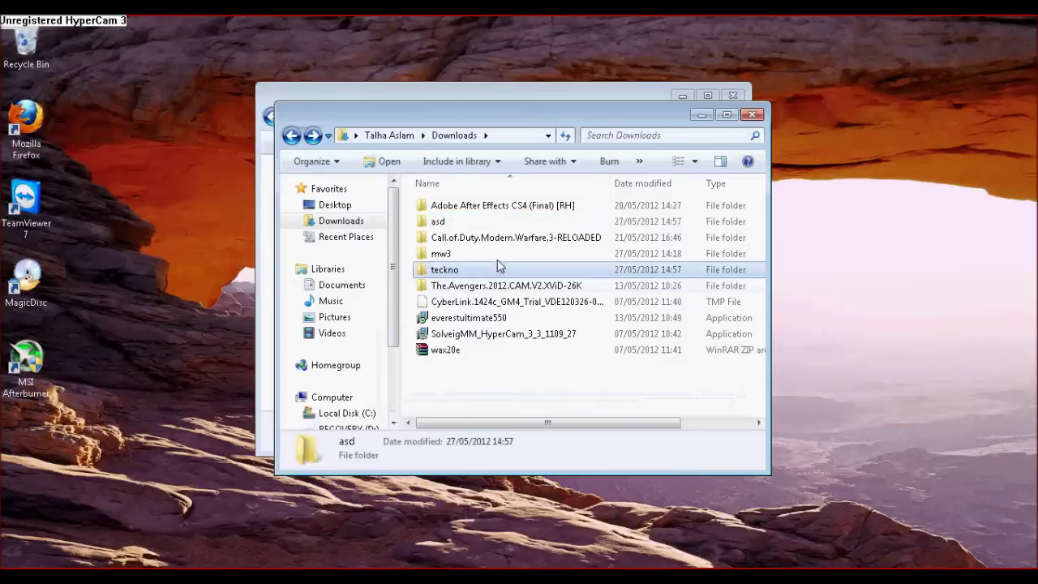
double_click(459, 253)
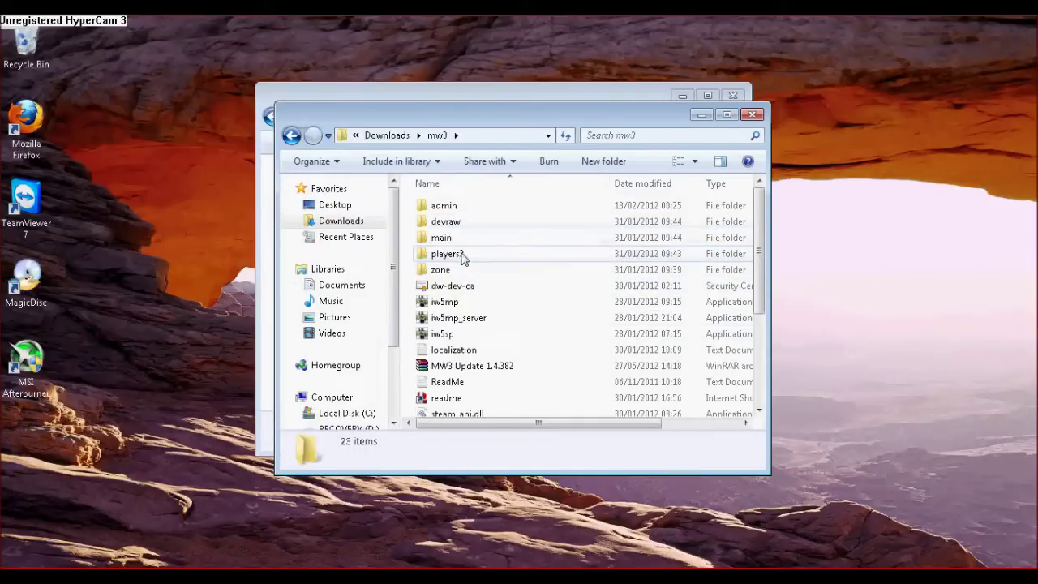
left_click(519, 367)
- Dismiss the setup dialog and close the game folder window
left_click_drag(519, 114, 838, 138)
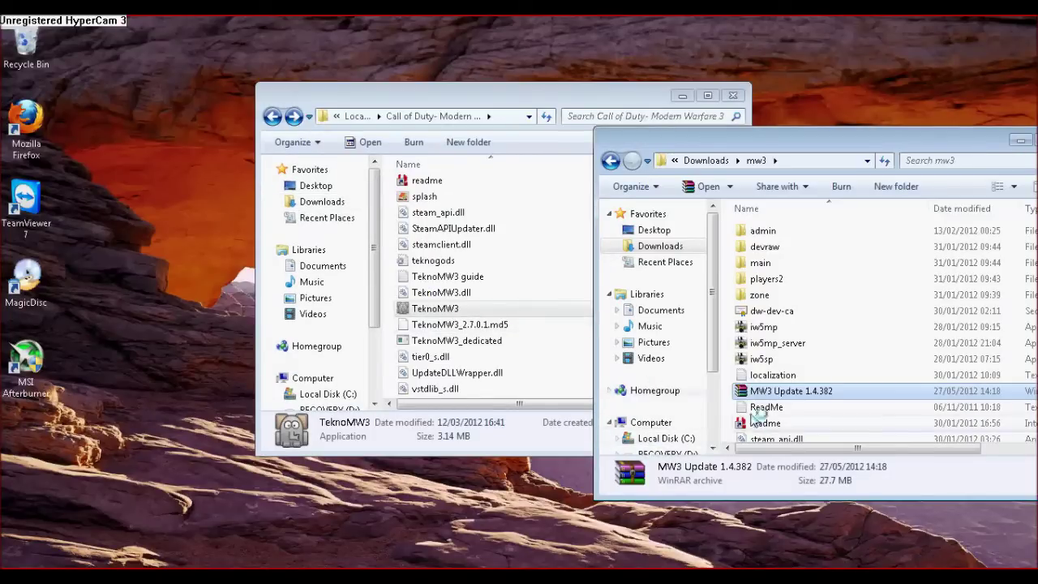
left_click(479, 235)
left_click(695, 154)
left_click(498, 225)
left_click(733, 97)
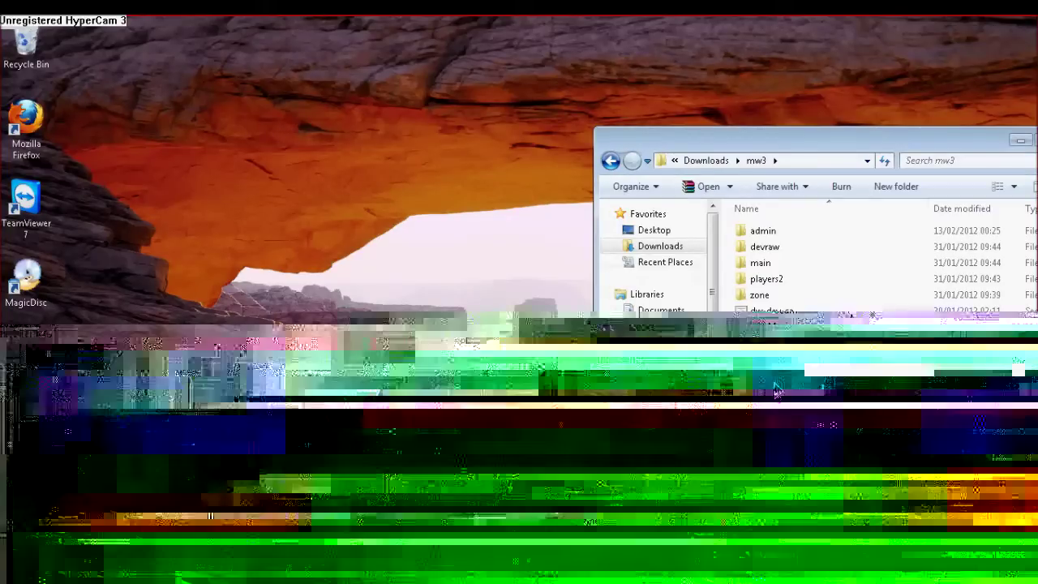
- Copy the MW3 Update archive into Downloads, then delete that copy
right_click(776, 391)
key("Escape")
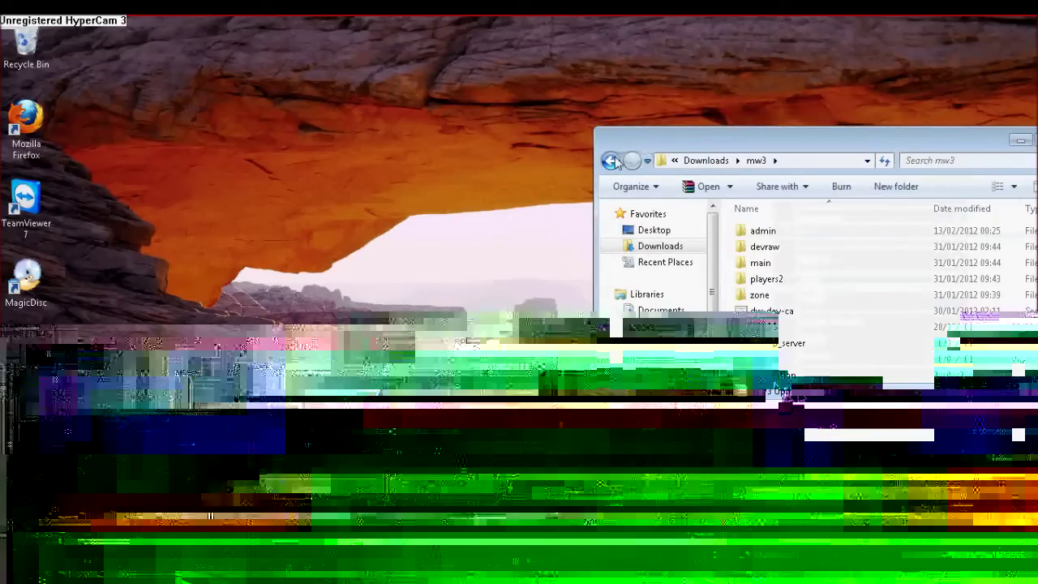
left_click(611, 161)
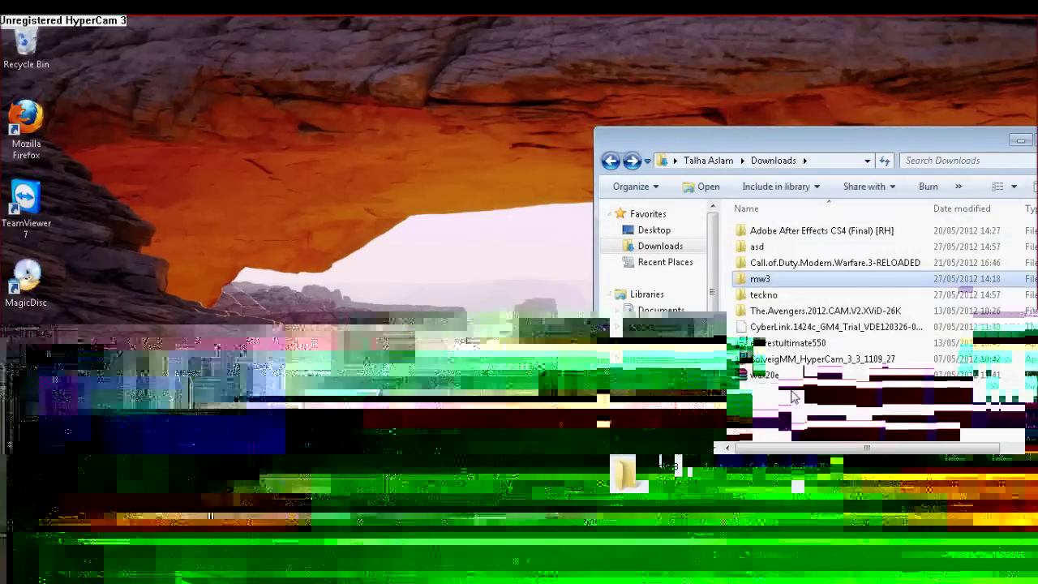
left_click(801, 411)
right_click(799, 411)
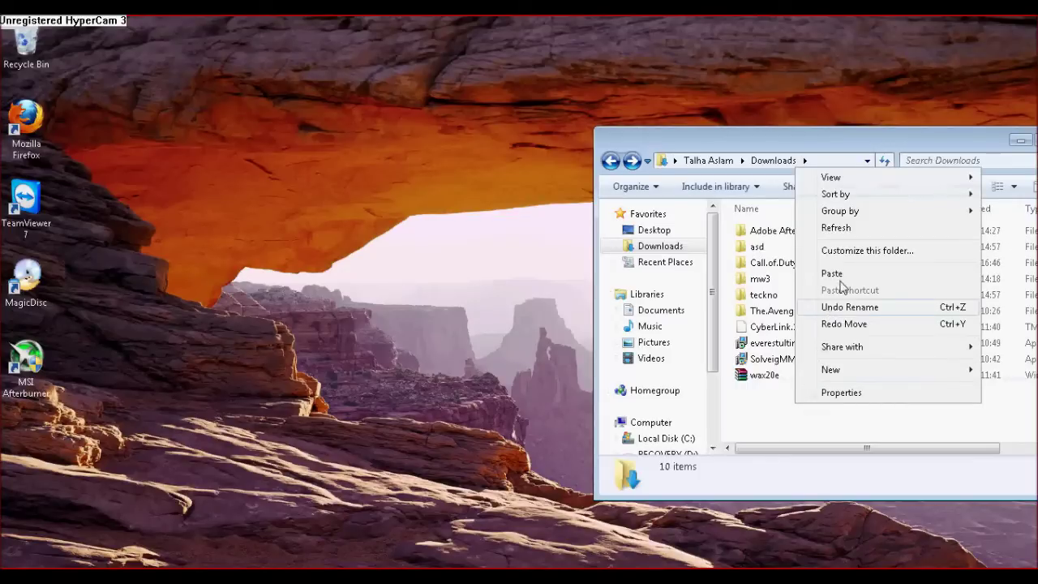
key("Escape")
key("ctrl+v")
left_click(794, 412)
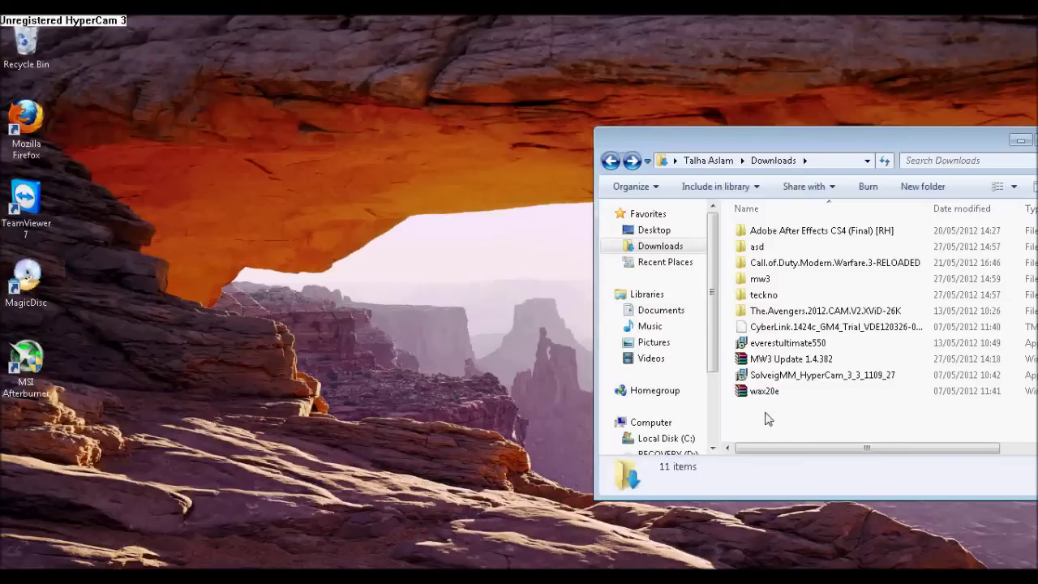
left_click(779, 358)
key("Delete")
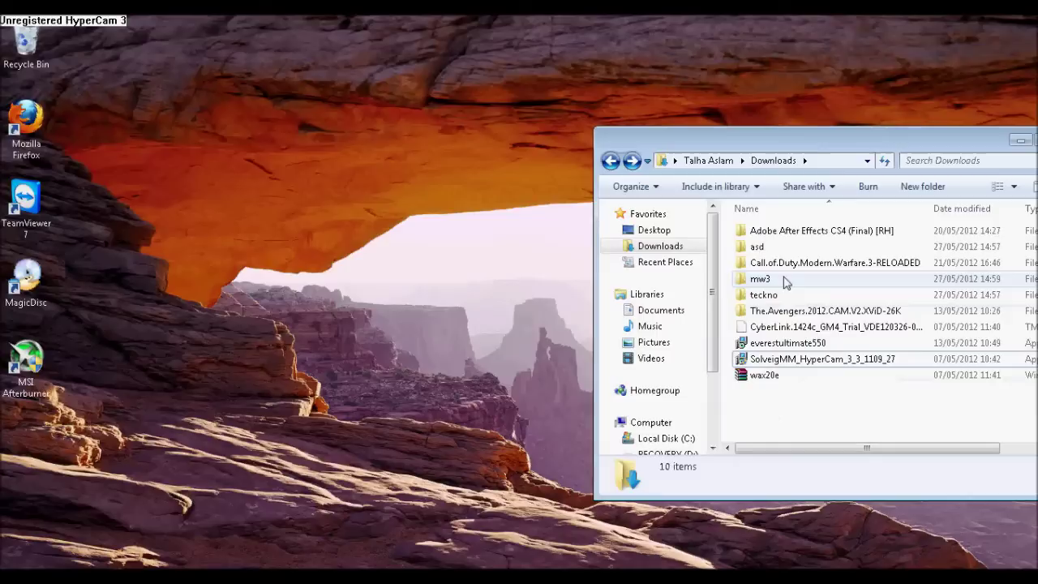
- Delete all 22 items inside mw3, then return to Downloads
double_click(782, 280)
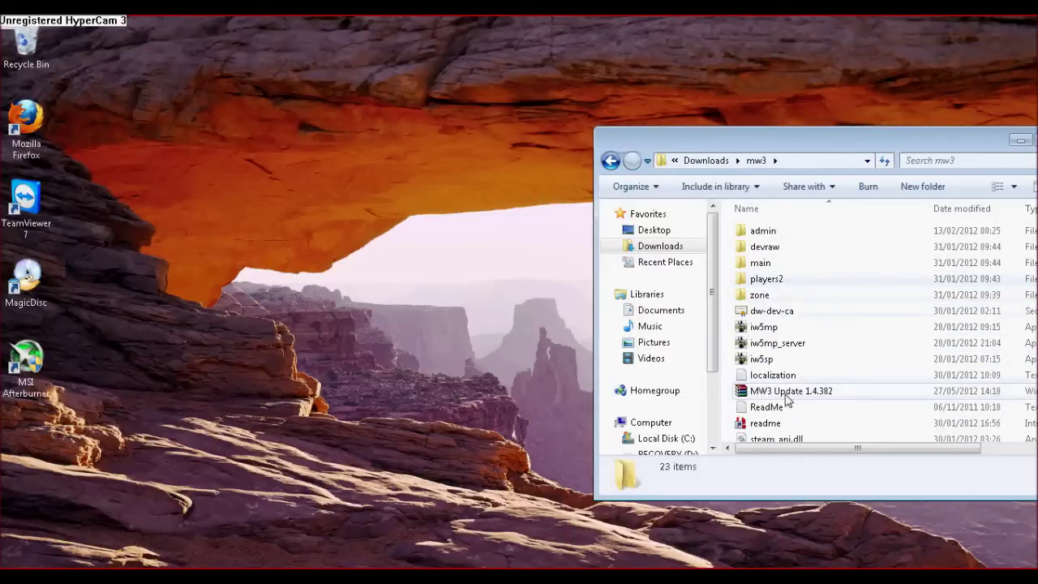
left_click(793, 378)
key("ctrl+a")
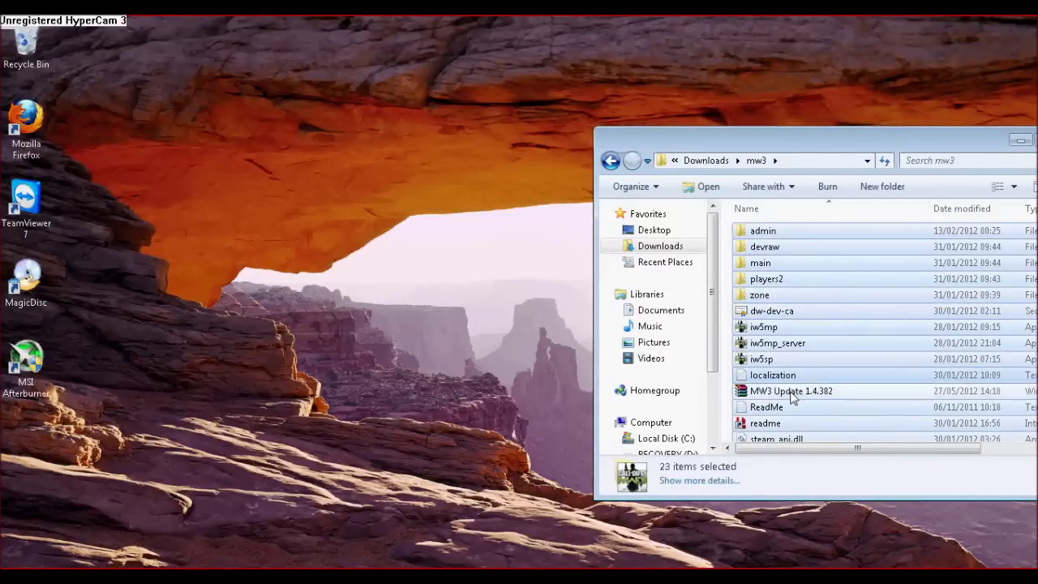
key("Delete")
left_click(578, 309)
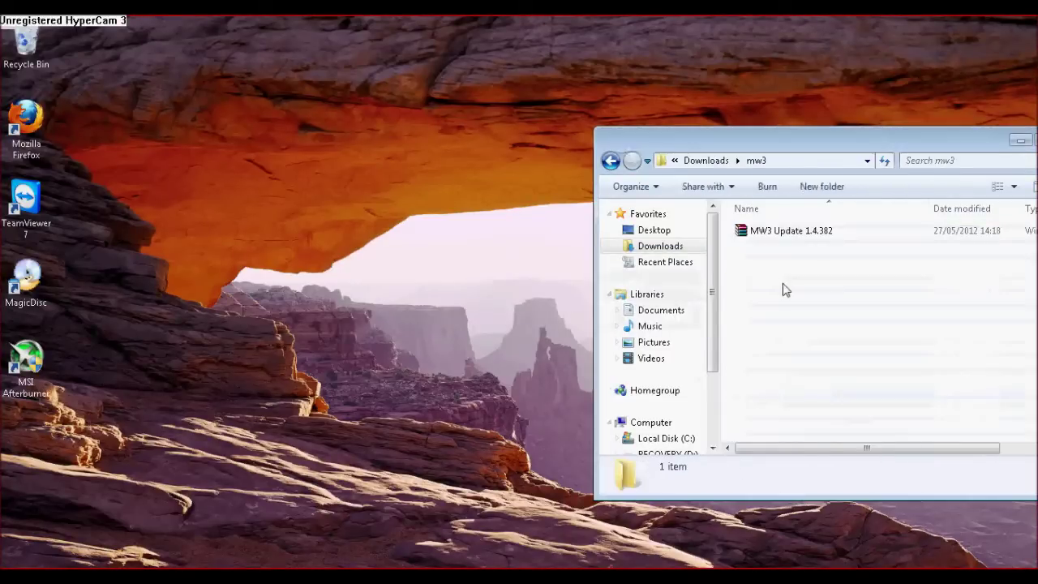
key("BackSpace")
left_click(781, 410)
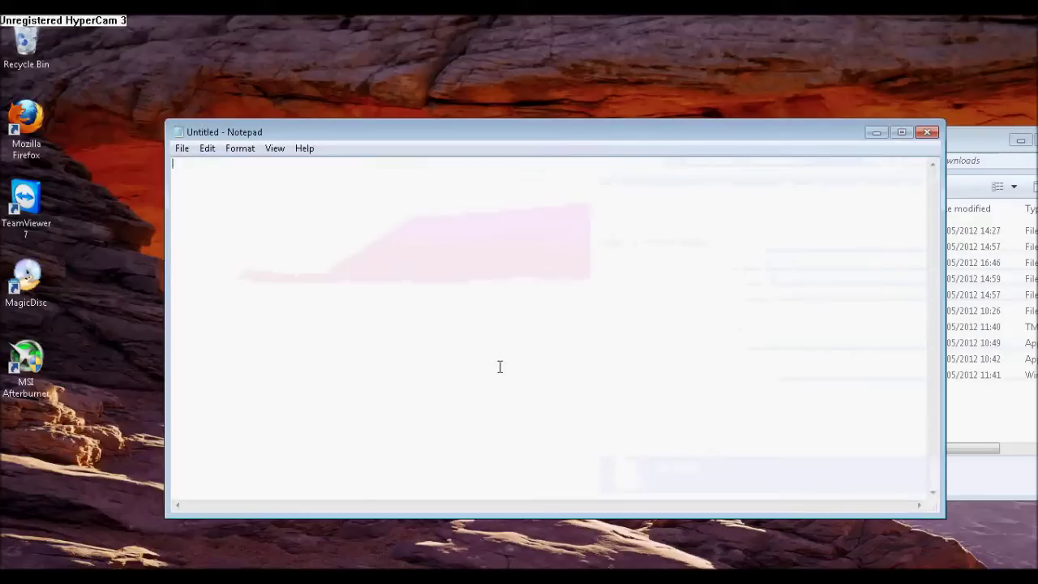
- Add a note to right-click and Extract Here, otherwise it won't work
type("now just go into the folders and right and click ec")
key("BackSpace")
type("xtract here other wise it wont work")
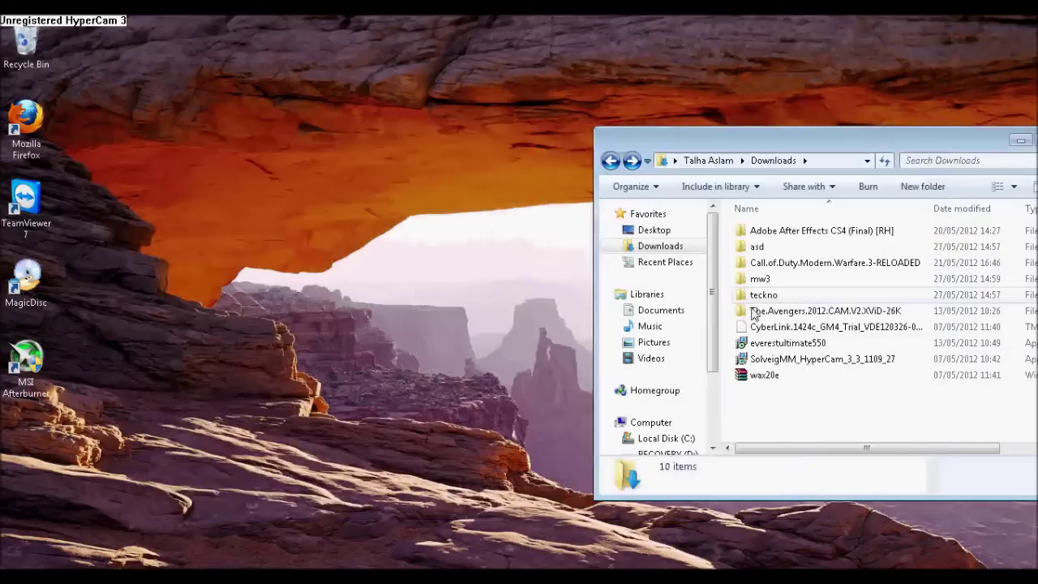
- Extract the MW3 Update archive into mw3, overwriting existing files
double_click(760, 278)
left_click(772, 234)
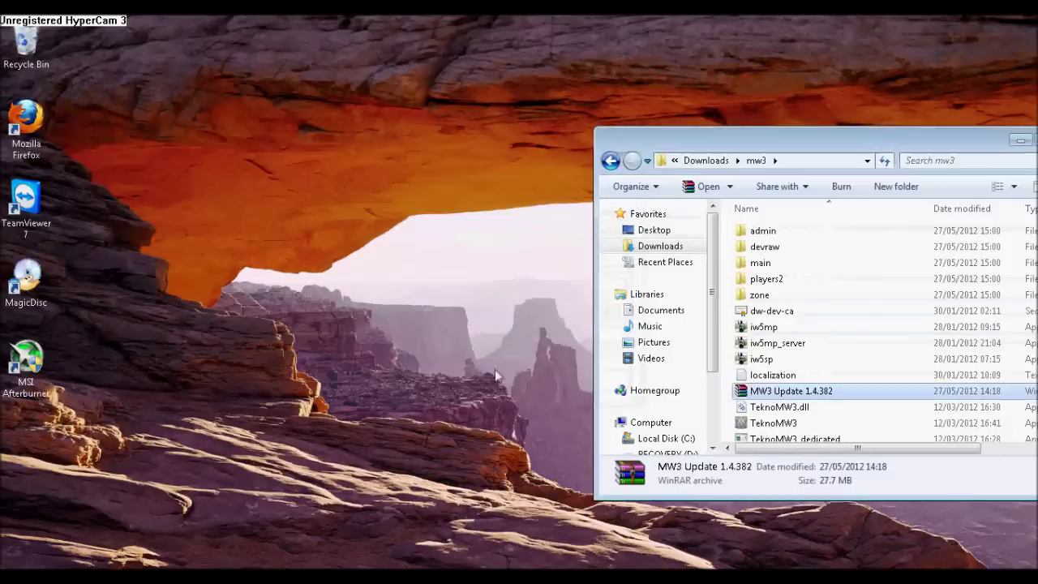
left_click(612, 161)
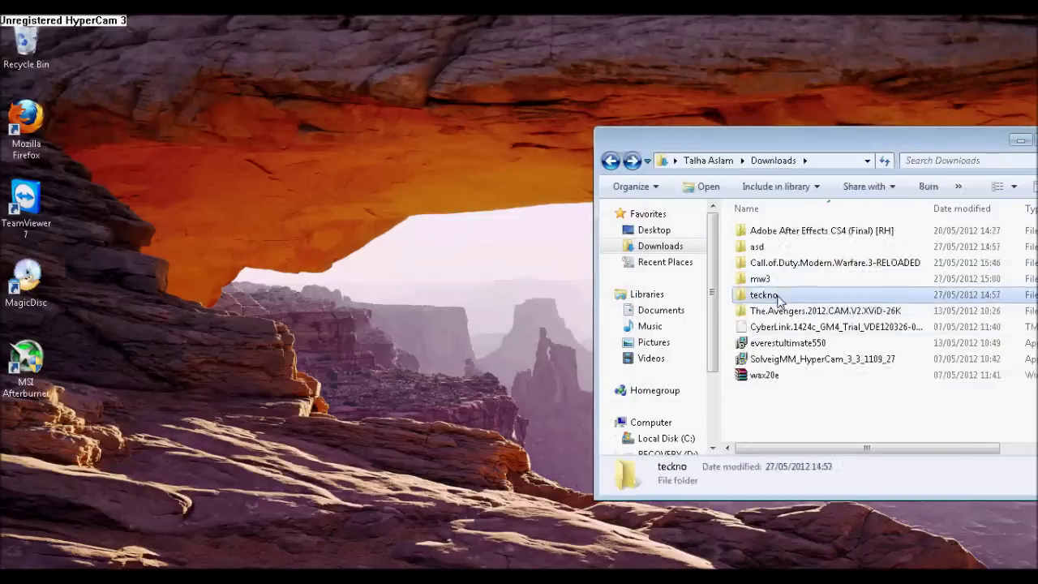
- Copy the teckno files into the Call of Duty folder, replacing all conflicts
double_click(791, 294)
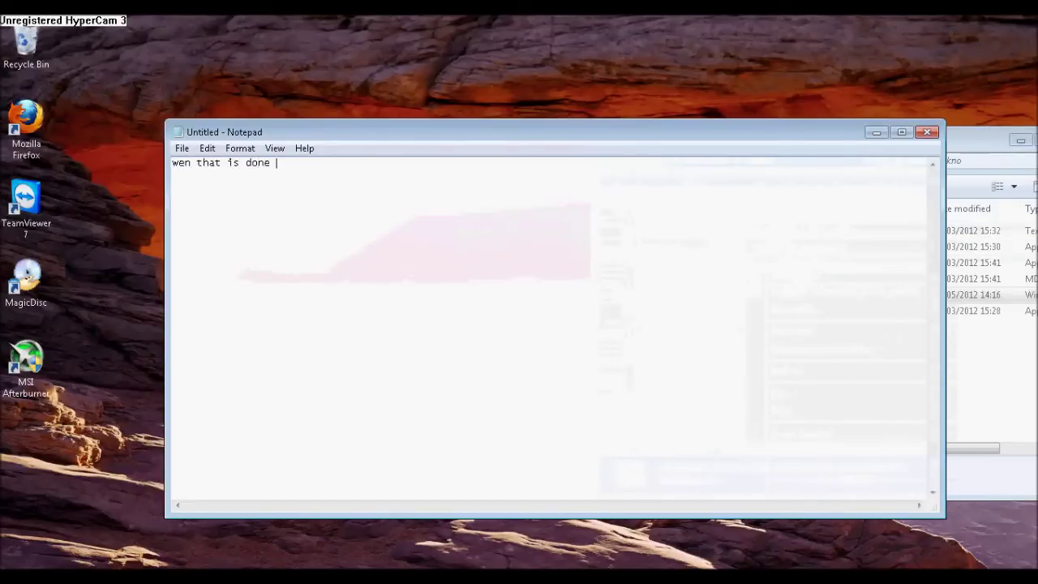
type("just copy and replace all g")
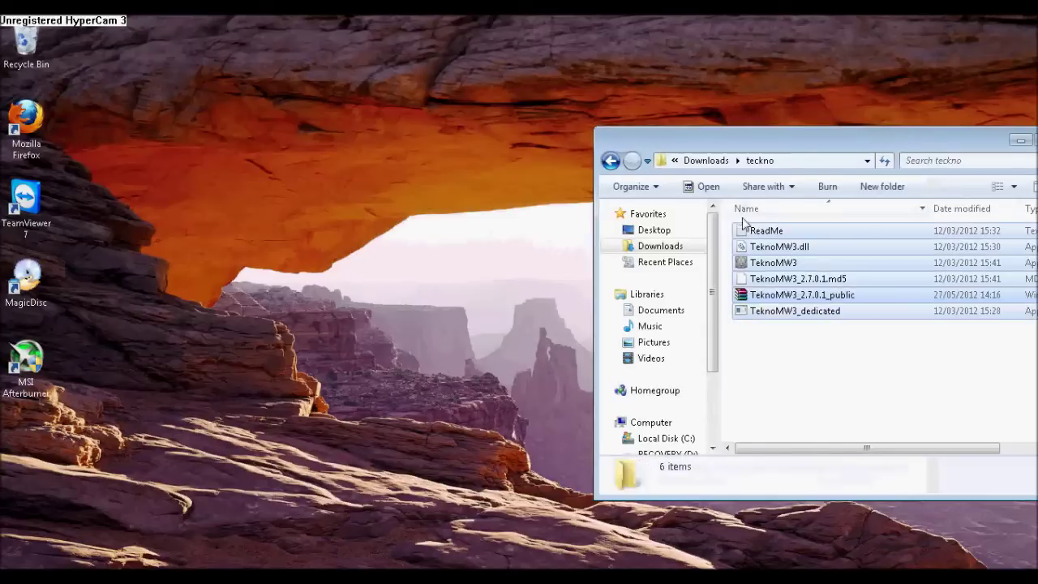
right_click(751, 231)
left_click(819, 381)
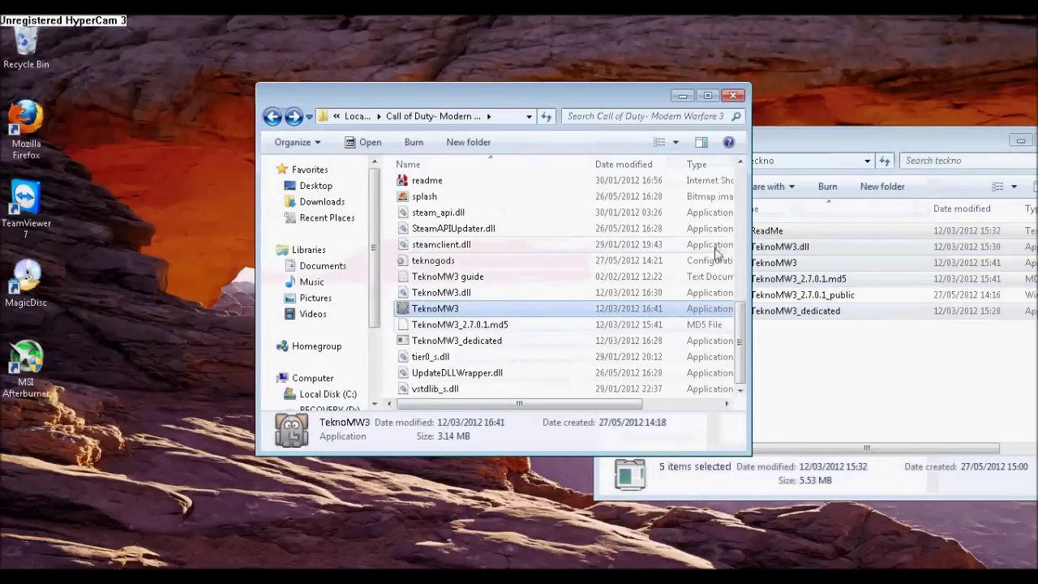
left_click(698, 365)
key("ctrl+v")
left_click(366, 514)
left_click(440, 202)
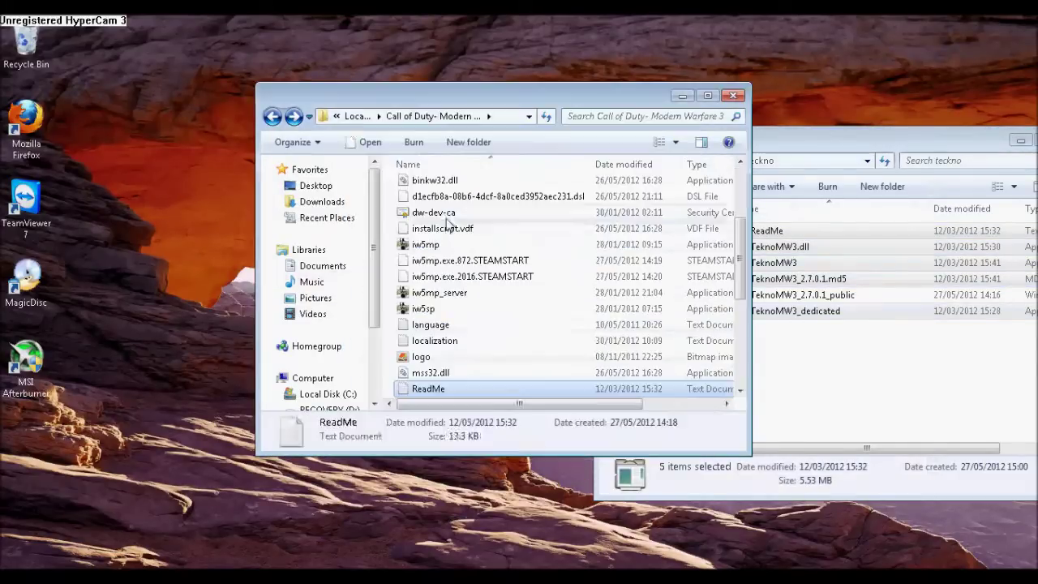
- Add 'other folder' to the note and copy all 23 items in mw3
left_click(811, 381)
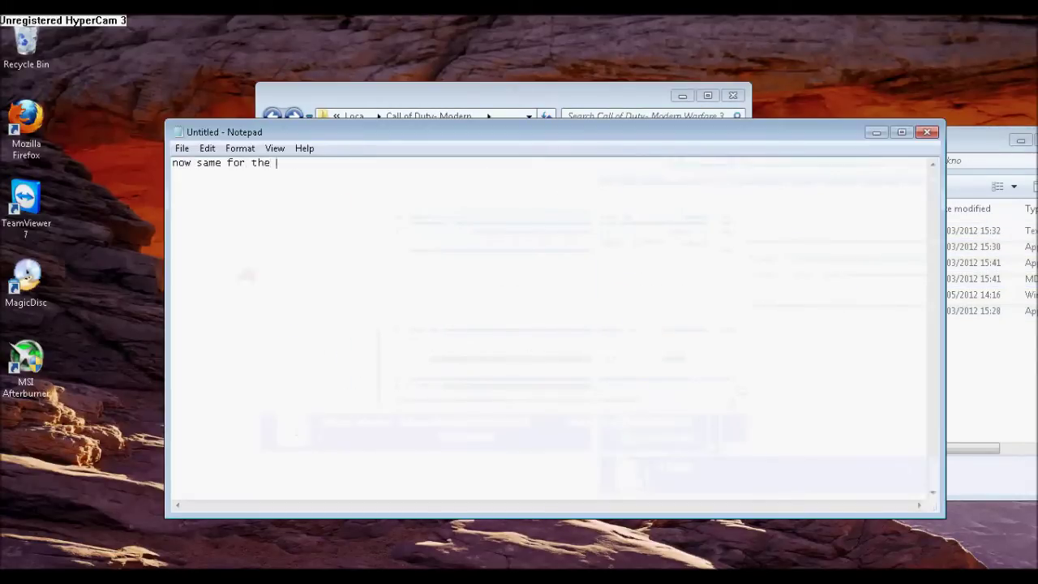
type("other folder")
left_click(969, 317)
key("BackSpace")
double_click(865, 340)
key("ctrl+a")
right_click(844, 386)
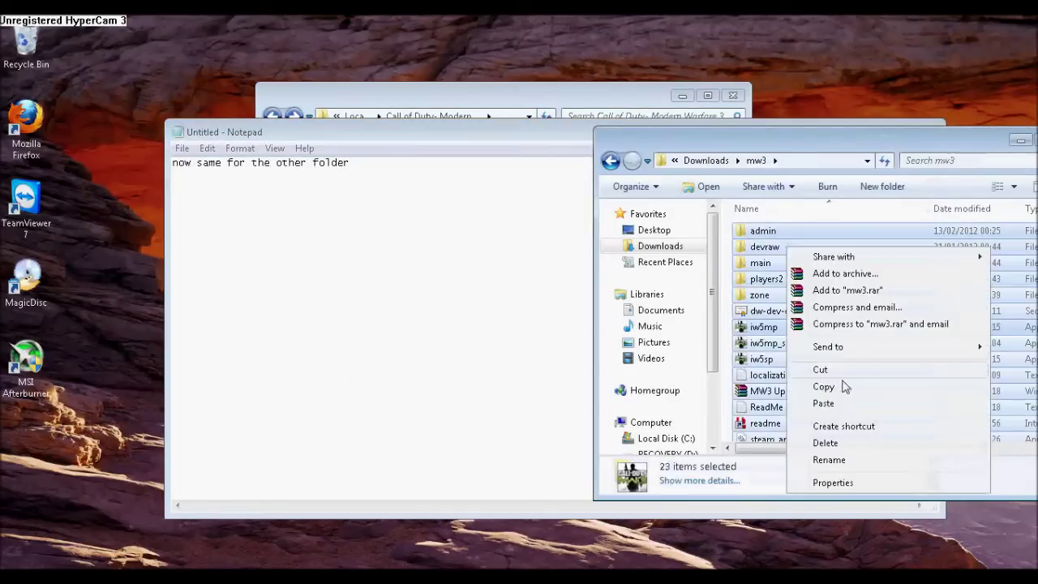
left_click(844, 386)
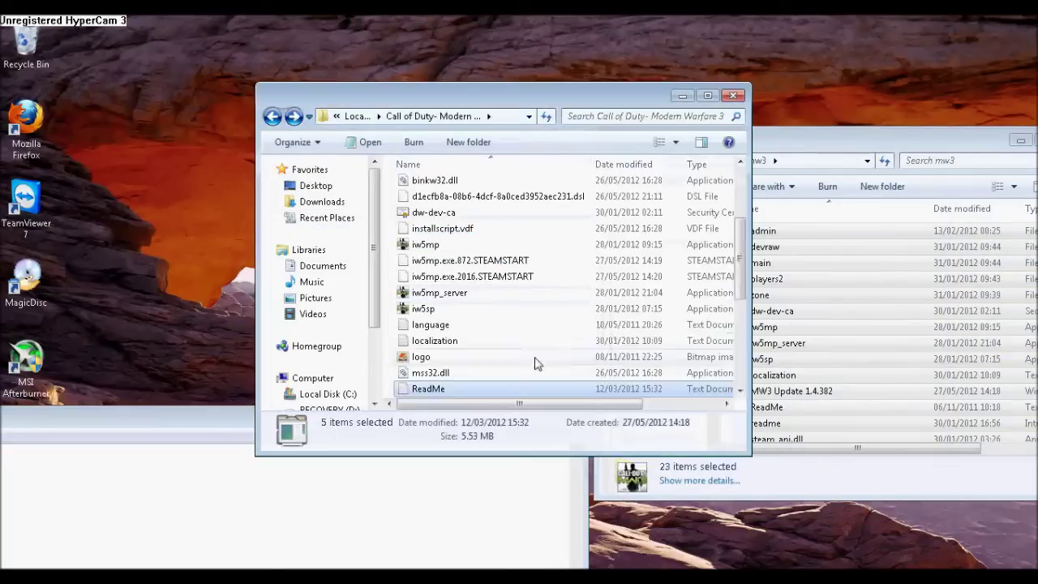
- Paste the mw3 items into the game folder, replacing conflicts; note to launch tekno mw3
key("ctrl+v")
left_click(503, 438)
left_click(454, 244)
left_click(454, 243)
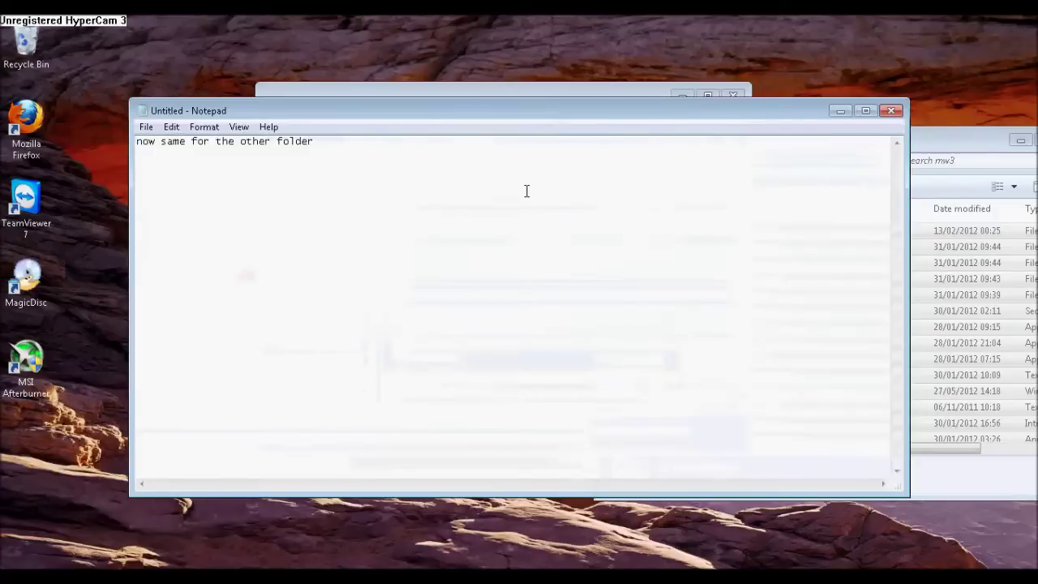
key("ctrl+a")
type("now ur ")
type("done ")
type("just launch the app")
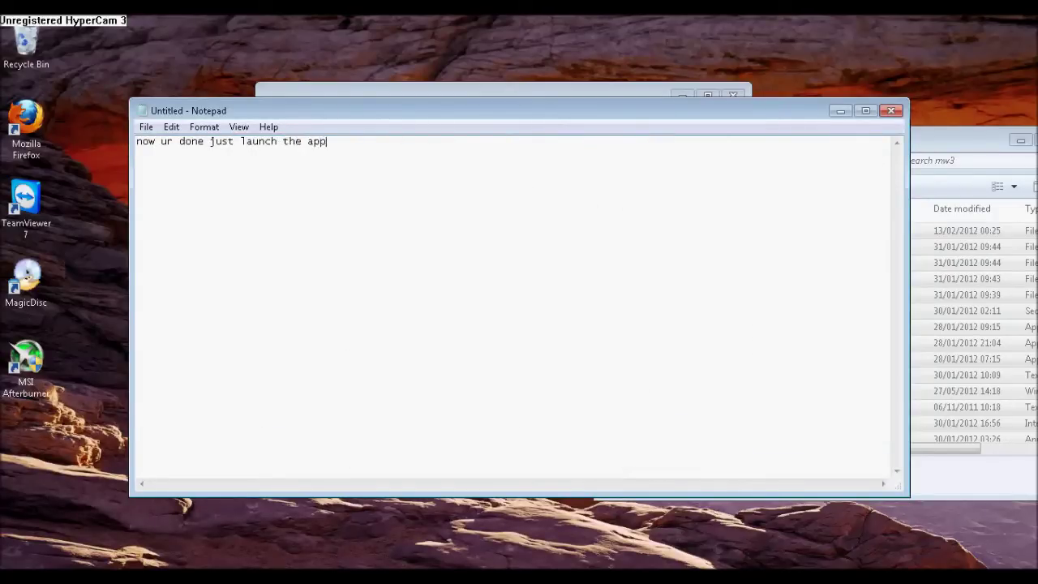
type("lication that is called")
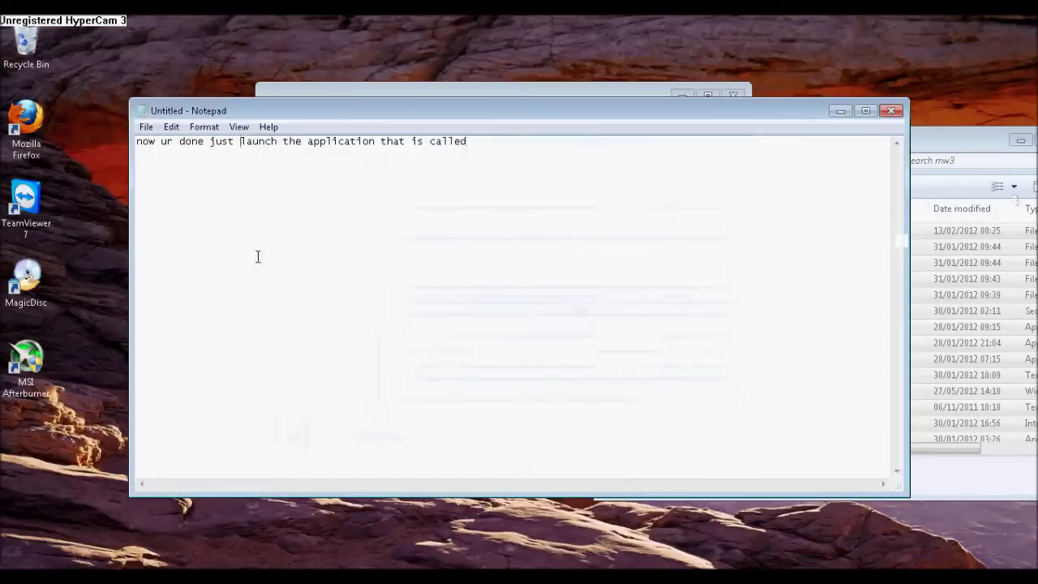
type(" tekno mw3 and follow wat i")
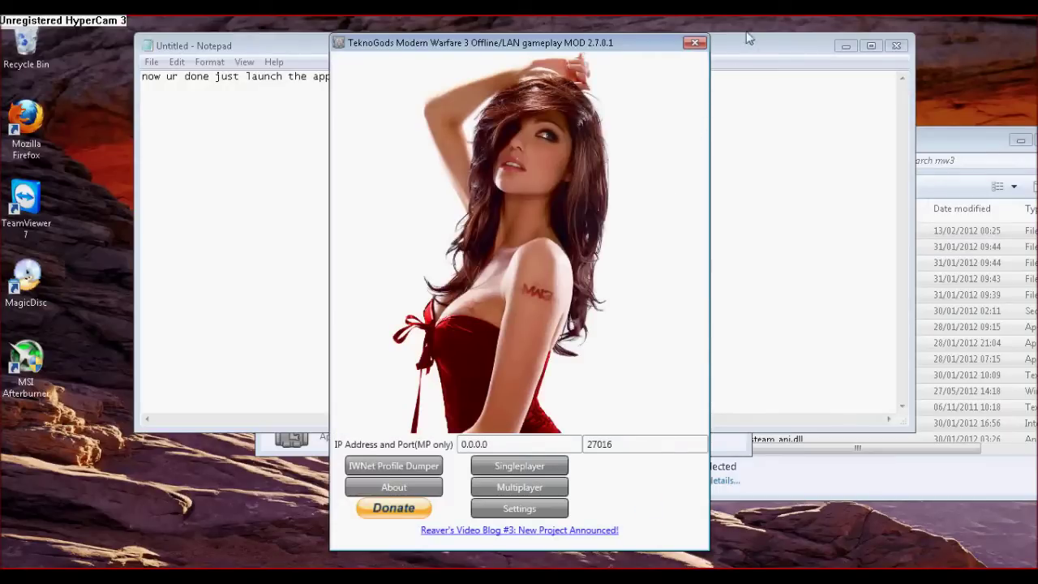
- Move the Notepad note aside and minimize it to reveal the launcher
left_click(750, 38)
left_click_drag(811, 36, 885, 118)
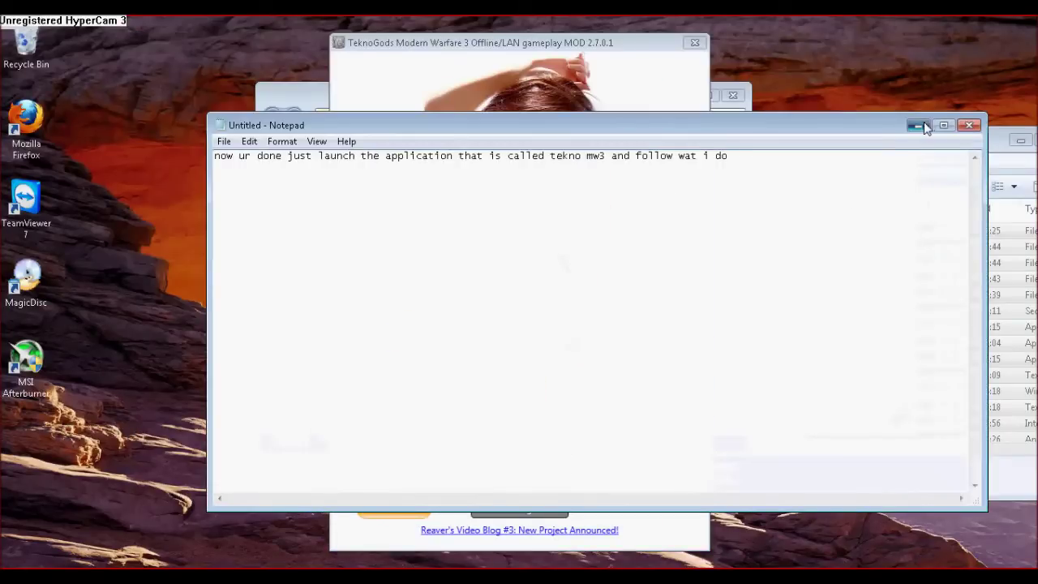
left_click(919, 126)
- Reposition the TeknoGods launcher window slightly by its title bar
left_click_drag(532, 177, 547, 160)
right_click(434, 27)
left_click(477, 46)
key("Escape")
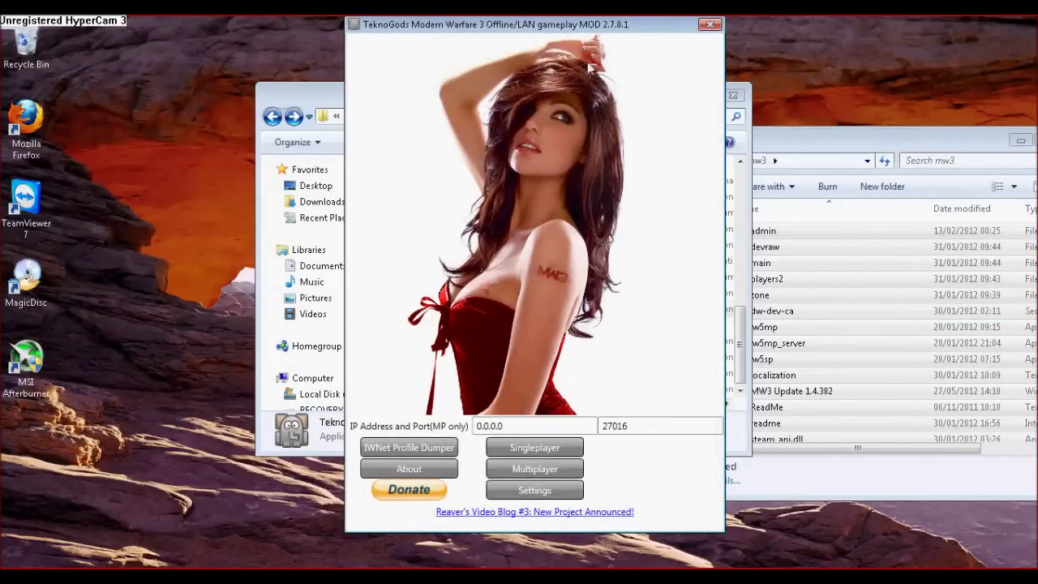
left_click_drag(476, 53, 455, 94)
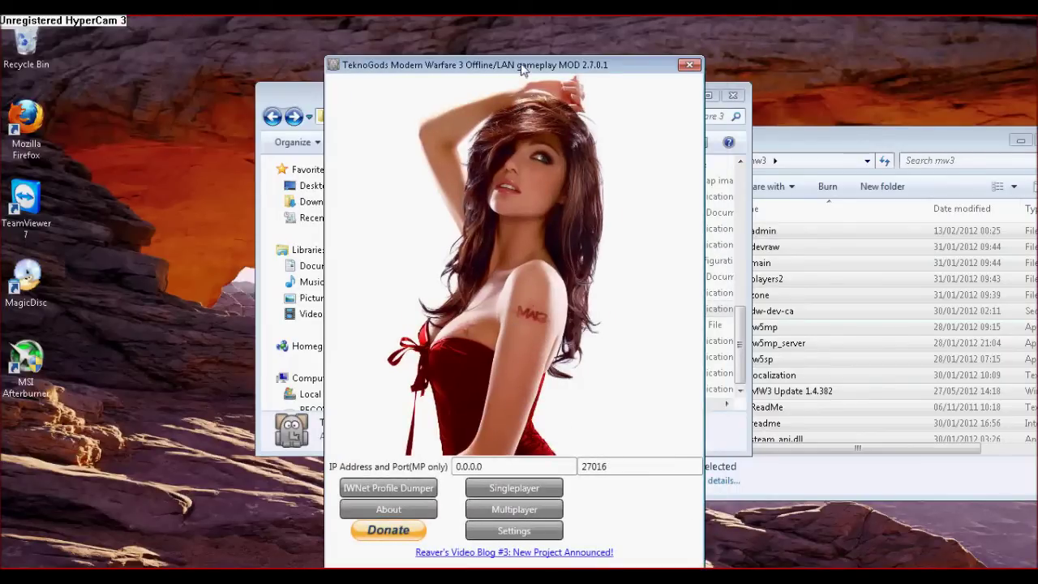
left_click_drag(522, 70, 508, 43)
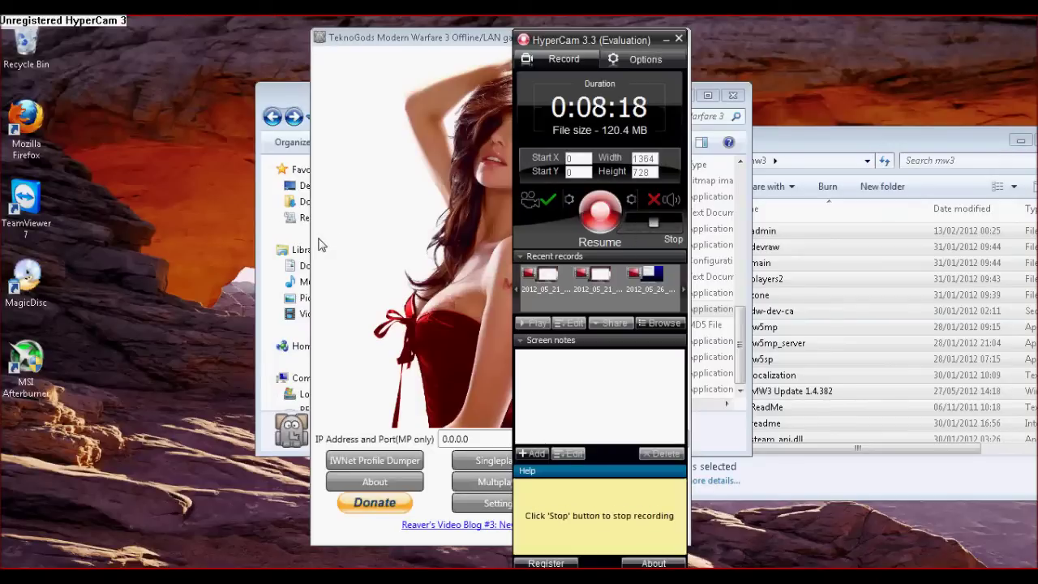
- Enable Lock Permanently in HyperCam's Interface options, keep the existing hotkey, and apply
left_click(641, 60)
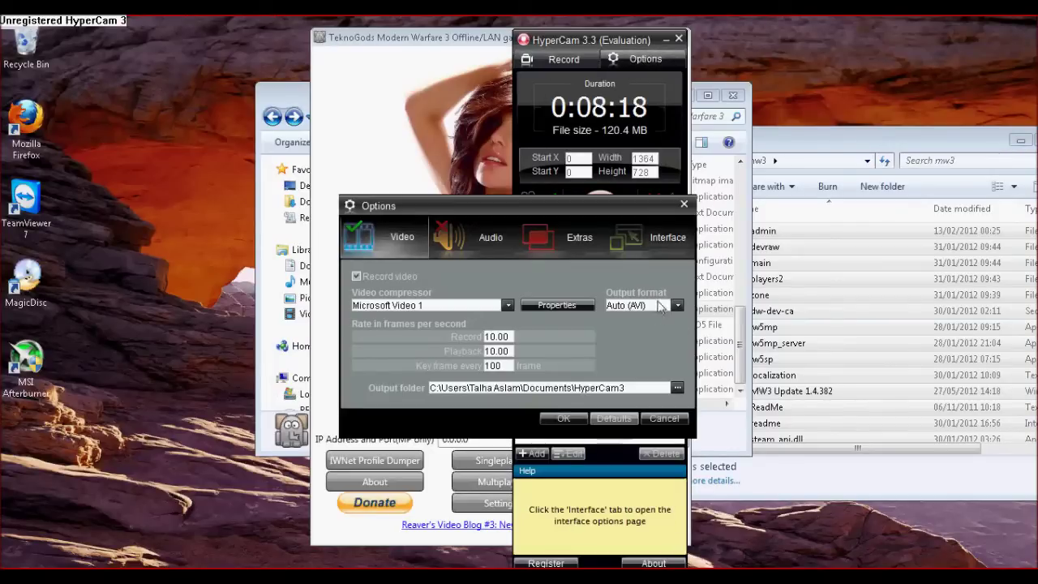
left_click(633, 244)
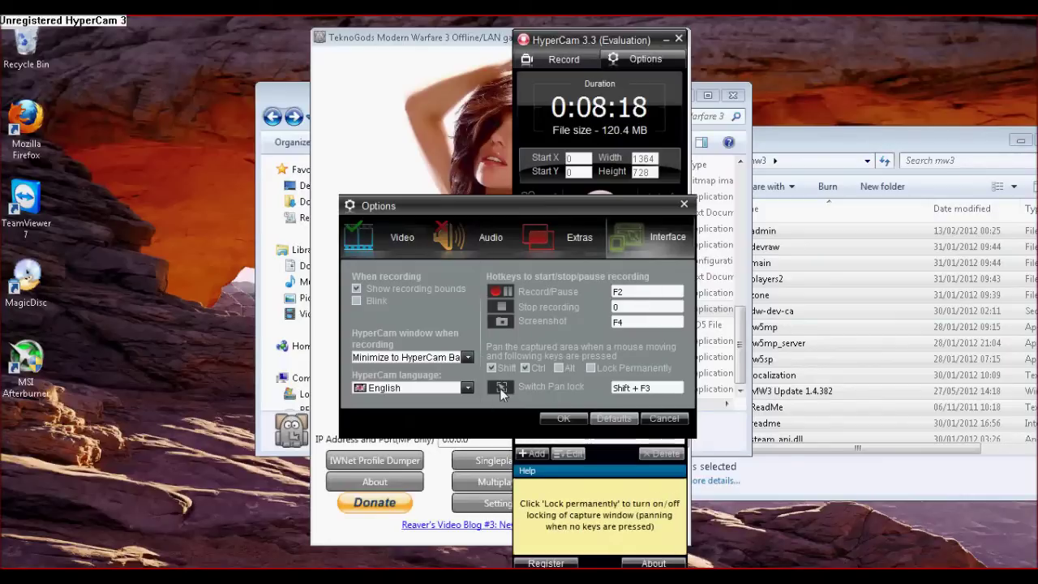
left_click(590, 367)
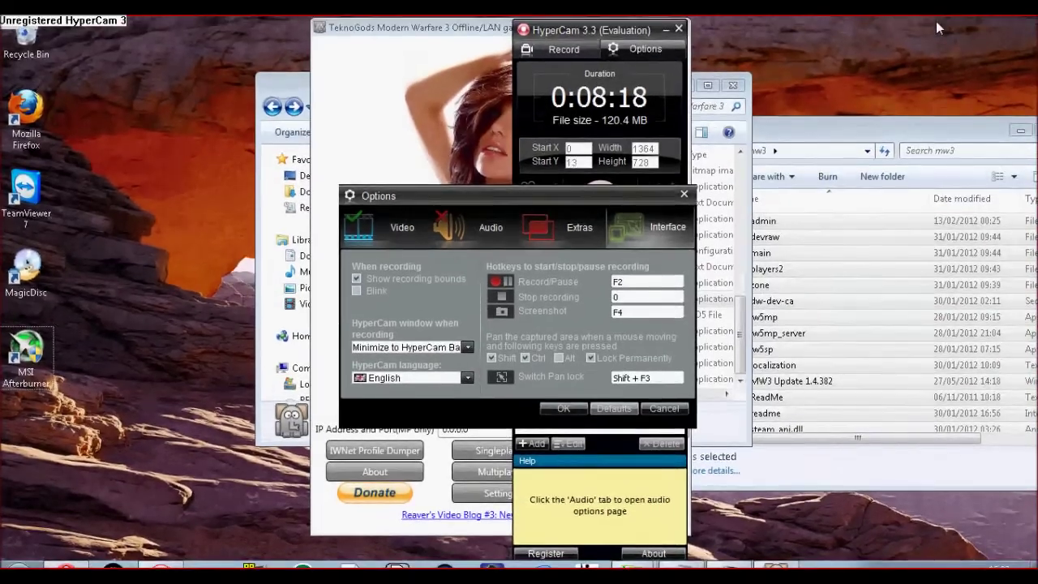
key("shift+F3")
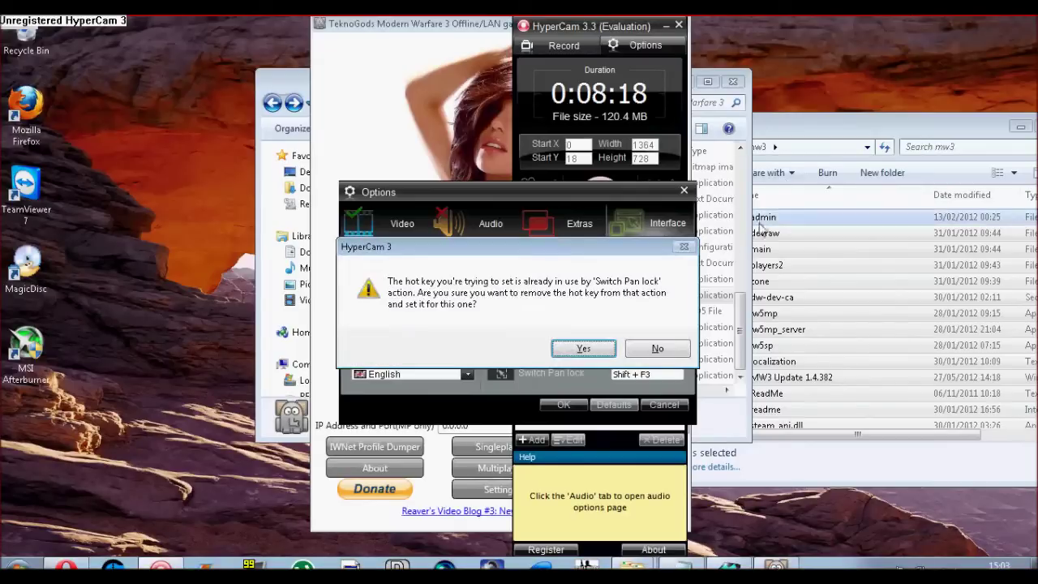
left_click(655, 350)
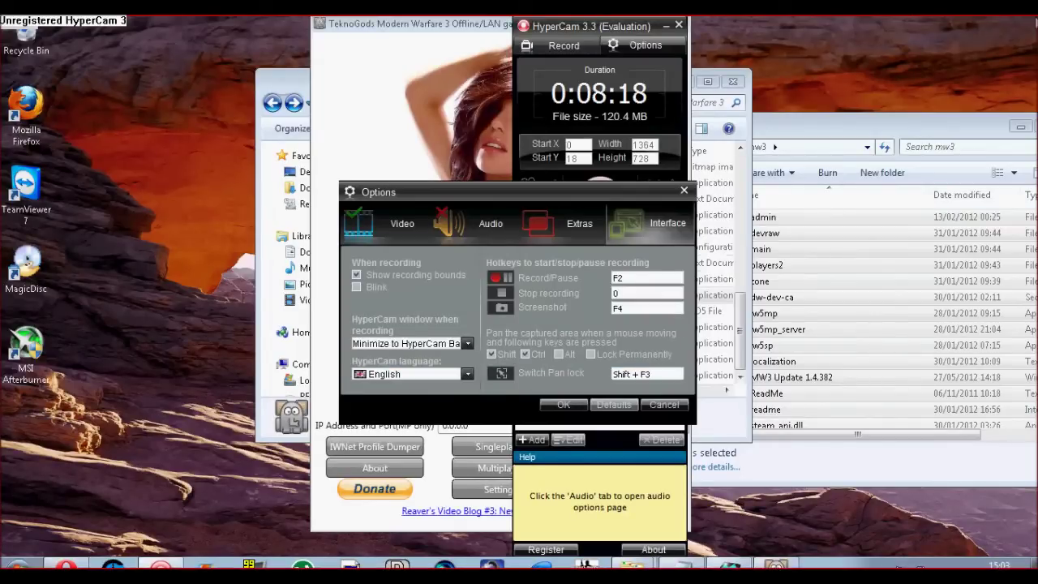
left_click(569, 405)
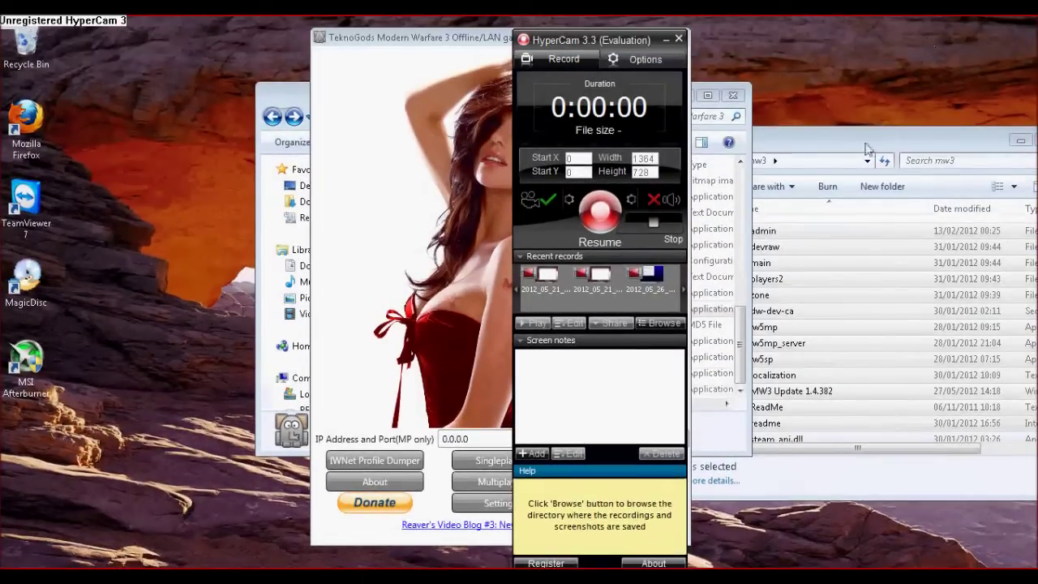
left_click(652, 66)
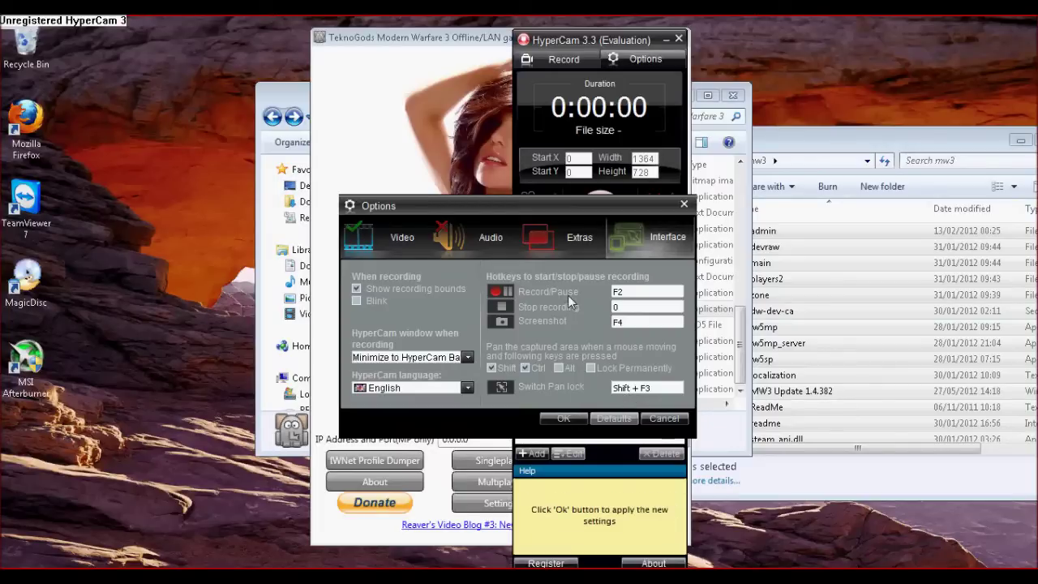
left_click(572, 241)
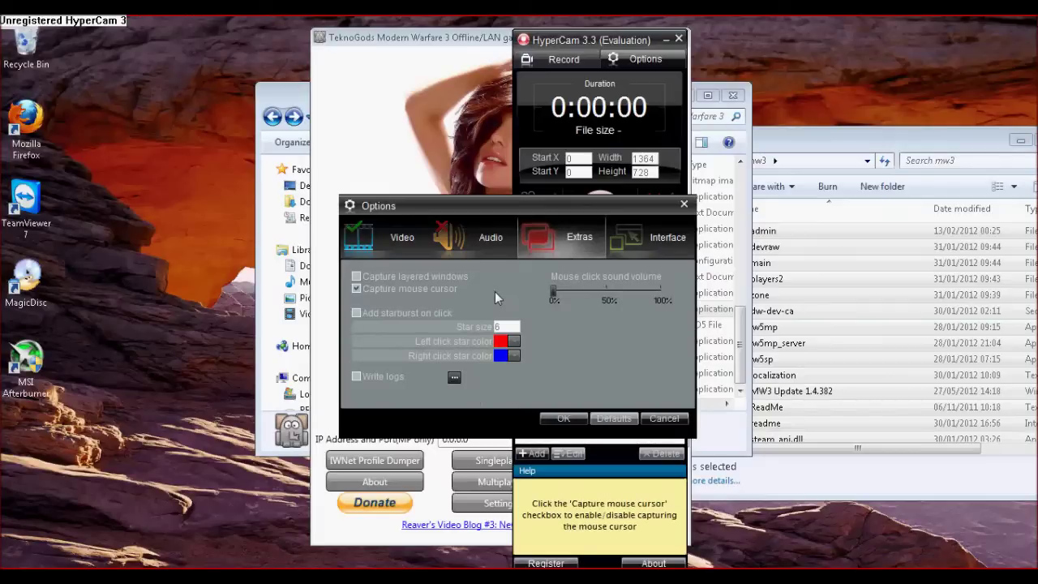
left_click(475, 237)
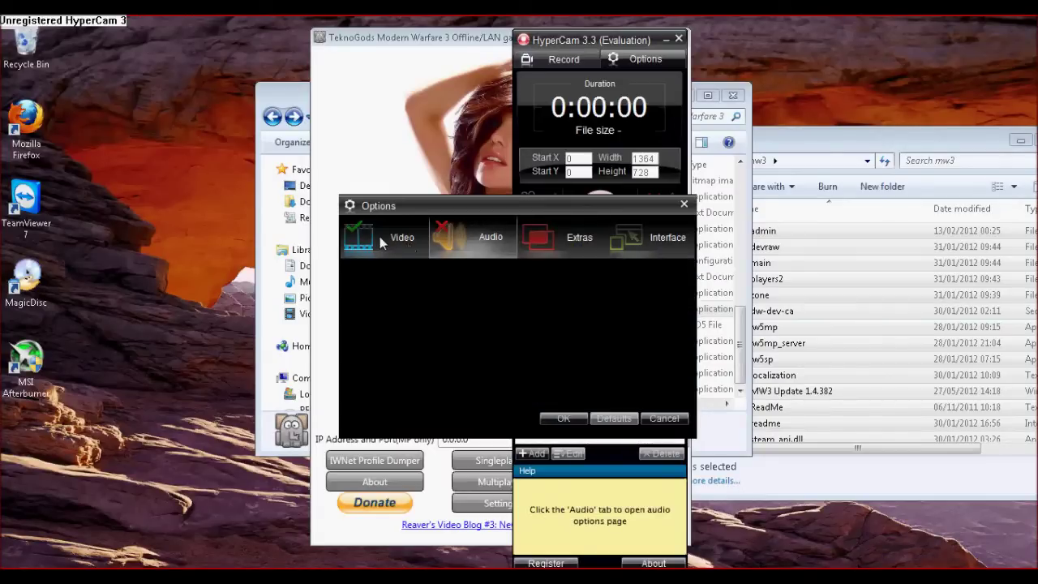
left_click(381, 241)
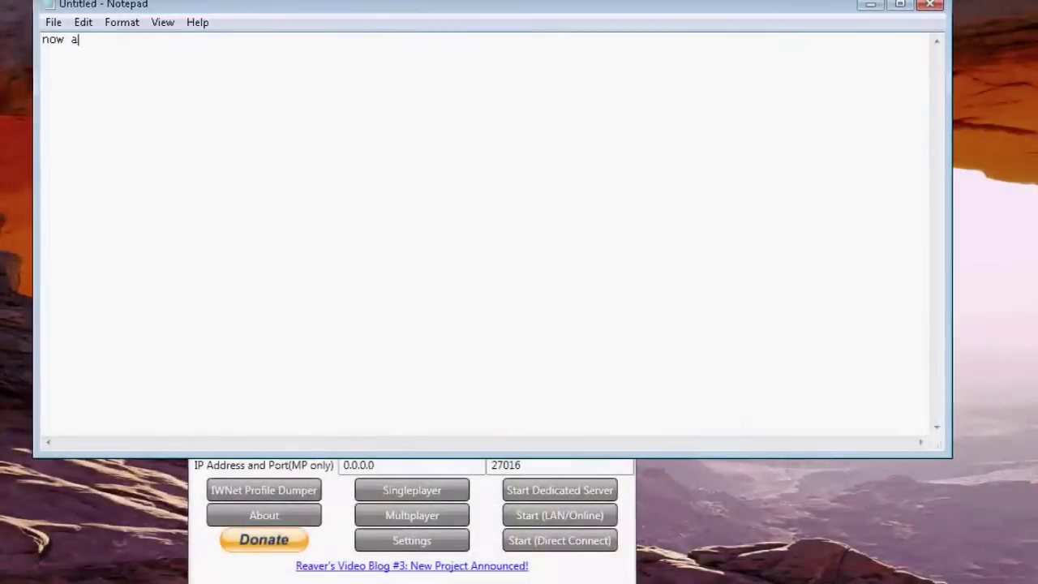
- Write the steps: open the program, go down to multiplayer, click start (lan/online)
type("ll u have to do ")
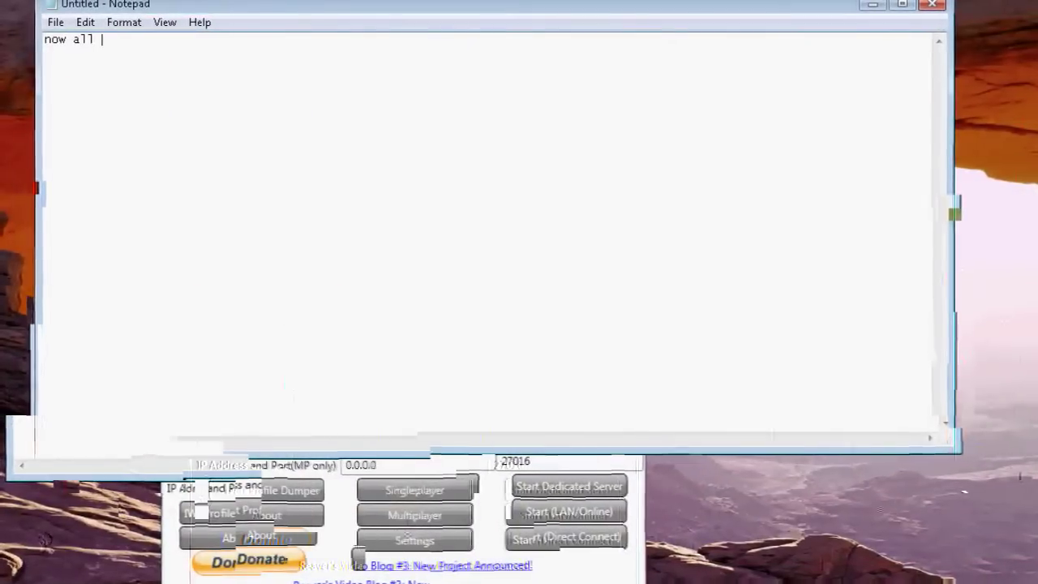
type("is open the prgram")
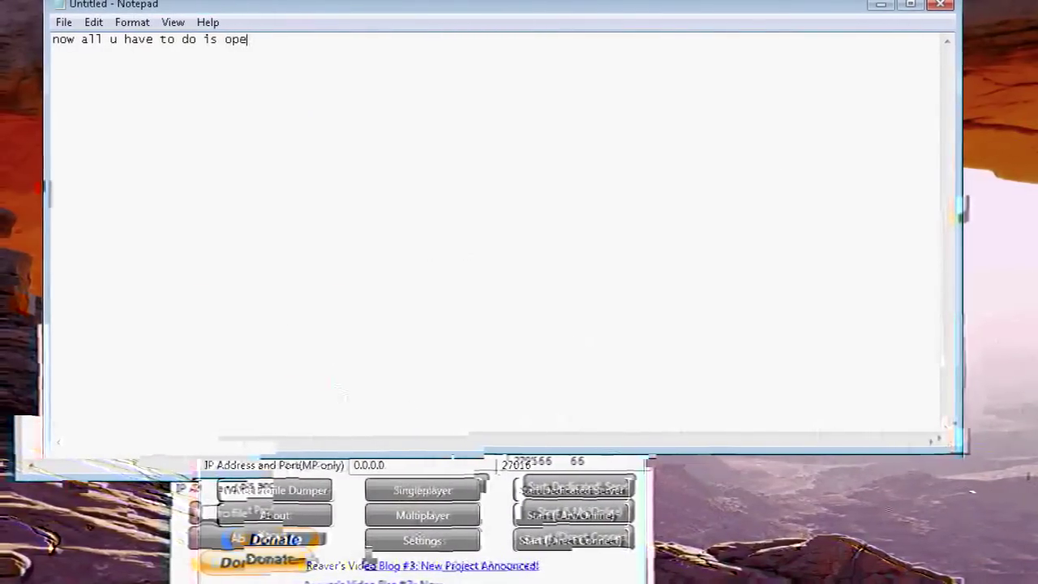
type(" and click")
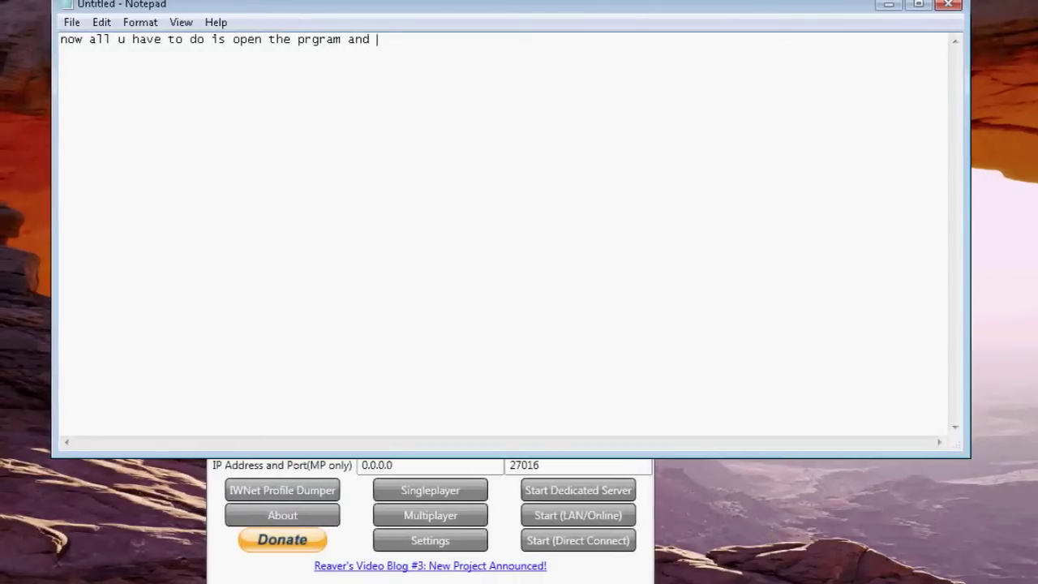
key("BackSpace")
key("BackSpace")
key("BackSpace")
key("BackSpace")
key("BackSpace")
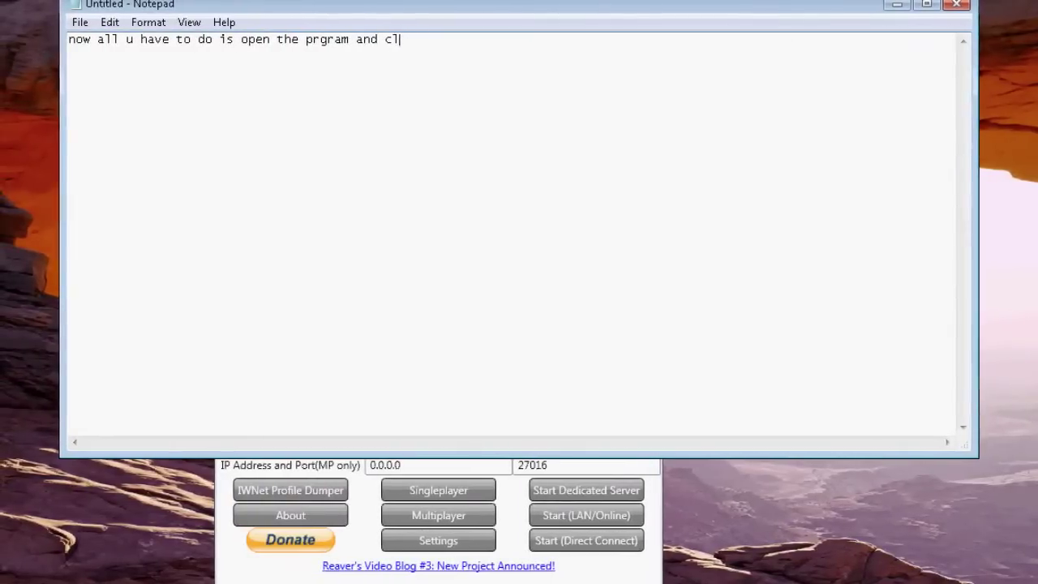
type("go down and cli")
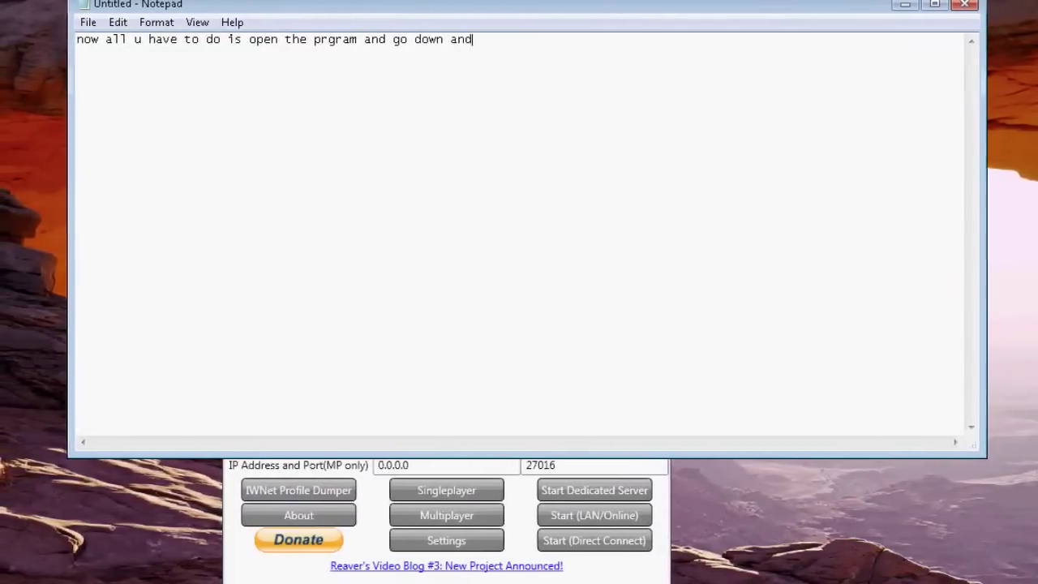
type("ck on multi")
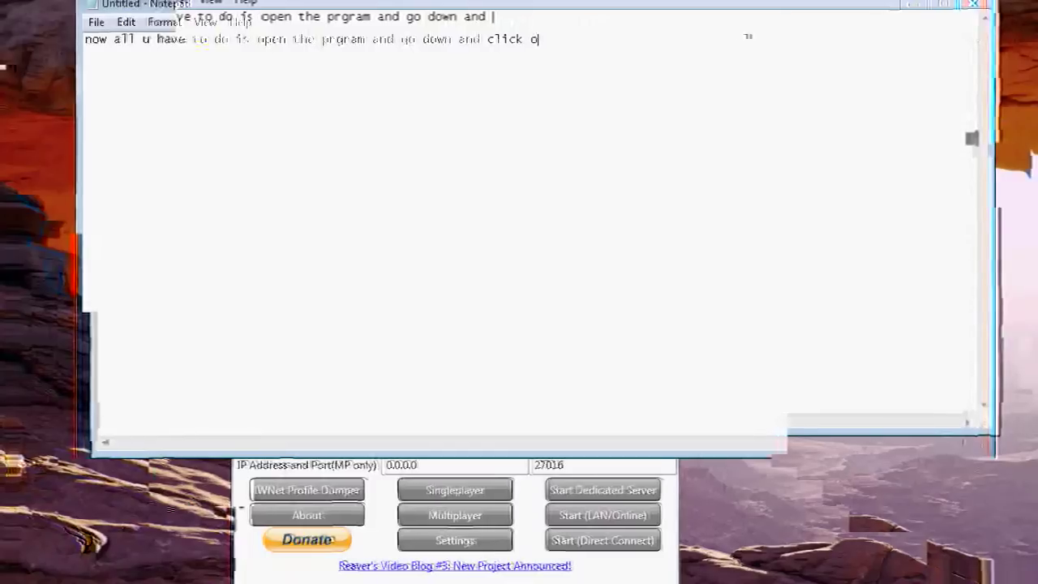
type("player and")
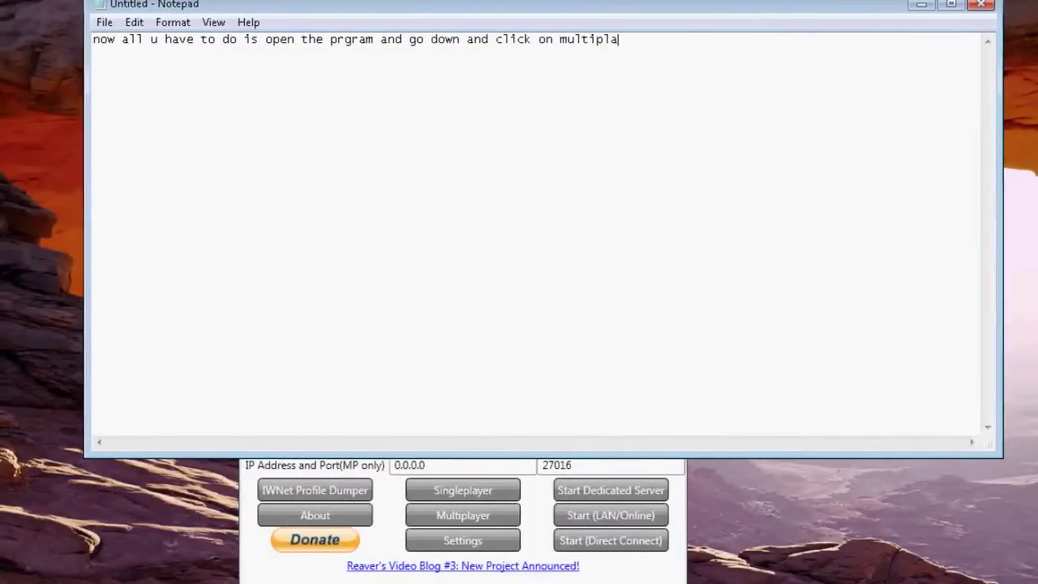
type(" click ")
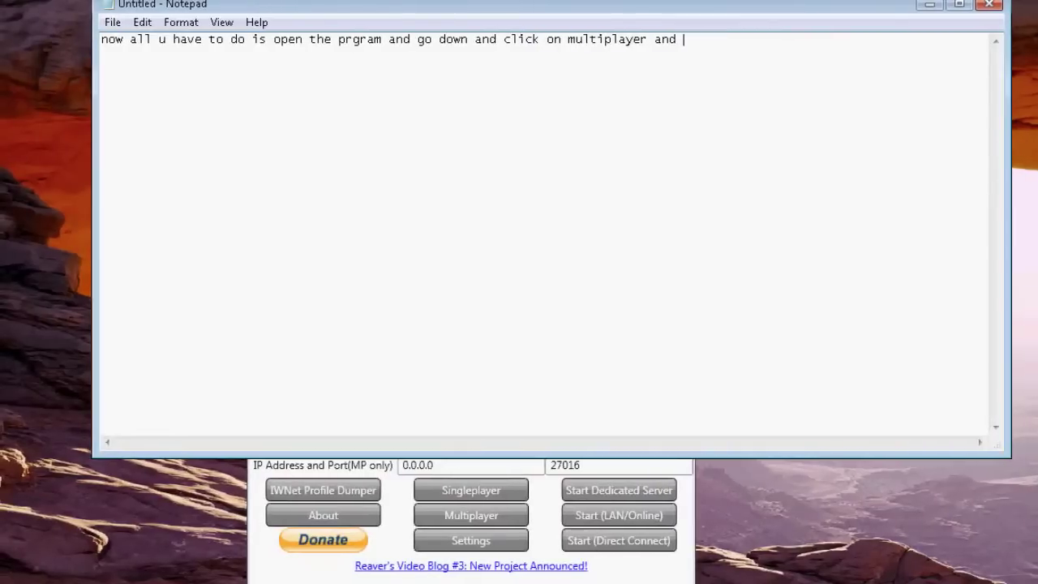
type("on start ")
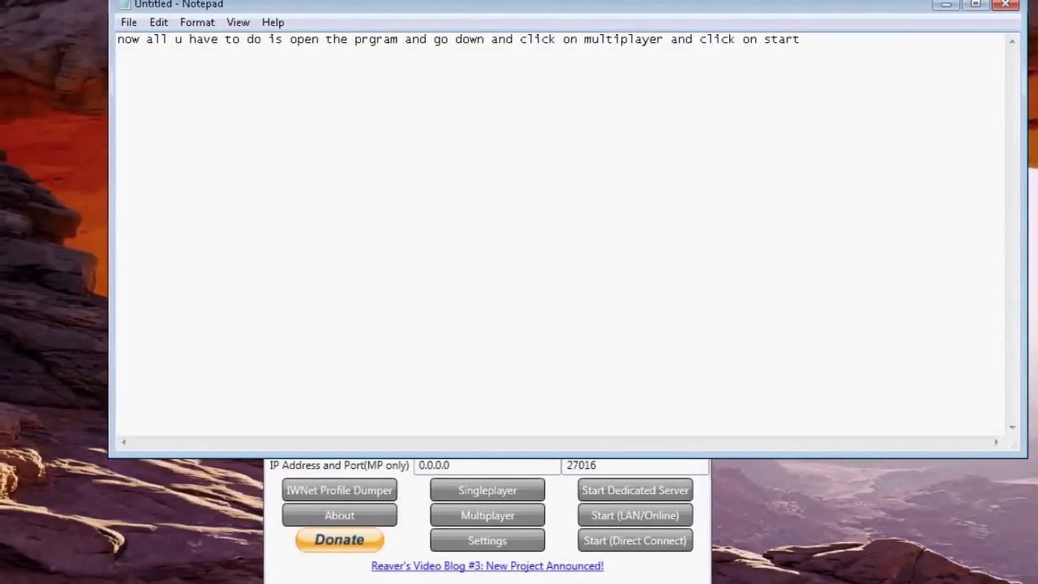
type("(lan/online)")
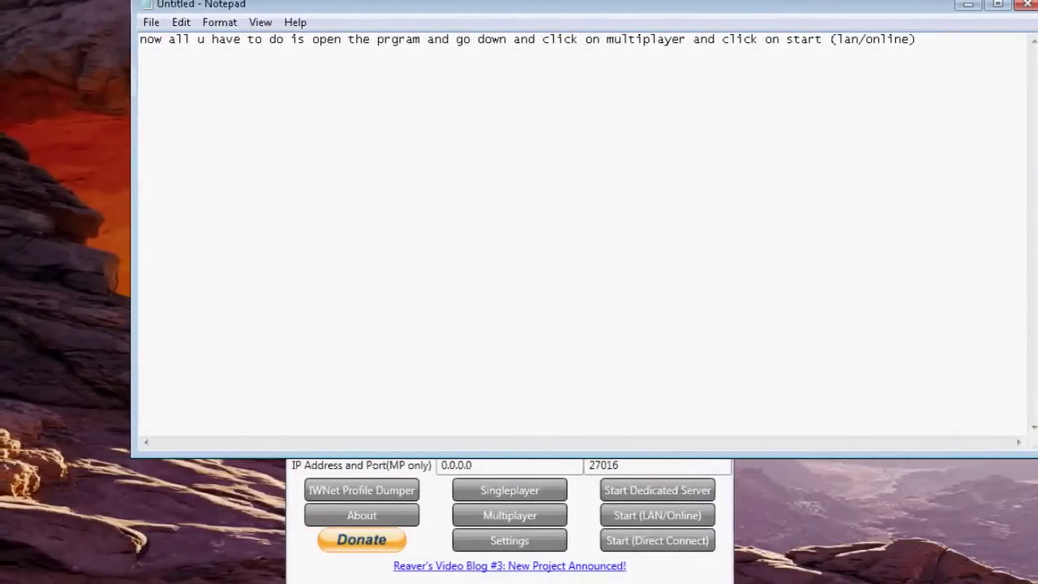
- Replace them with 'i will show u wat to do in the game view using a game capture software'
key("ctrl+a")
key("BackSpace")
type("i will show u wat ")
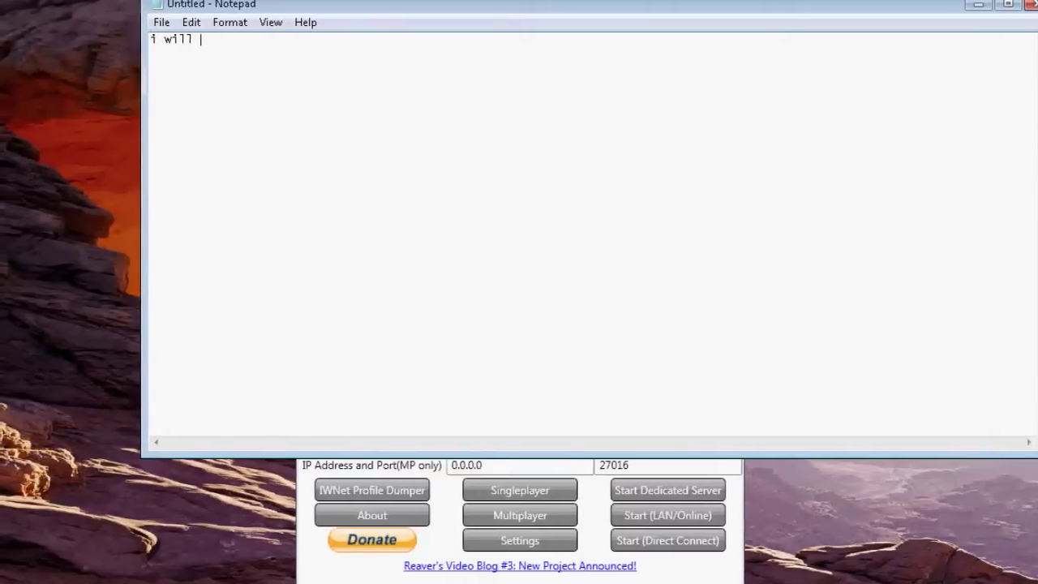
type("to do in the ")
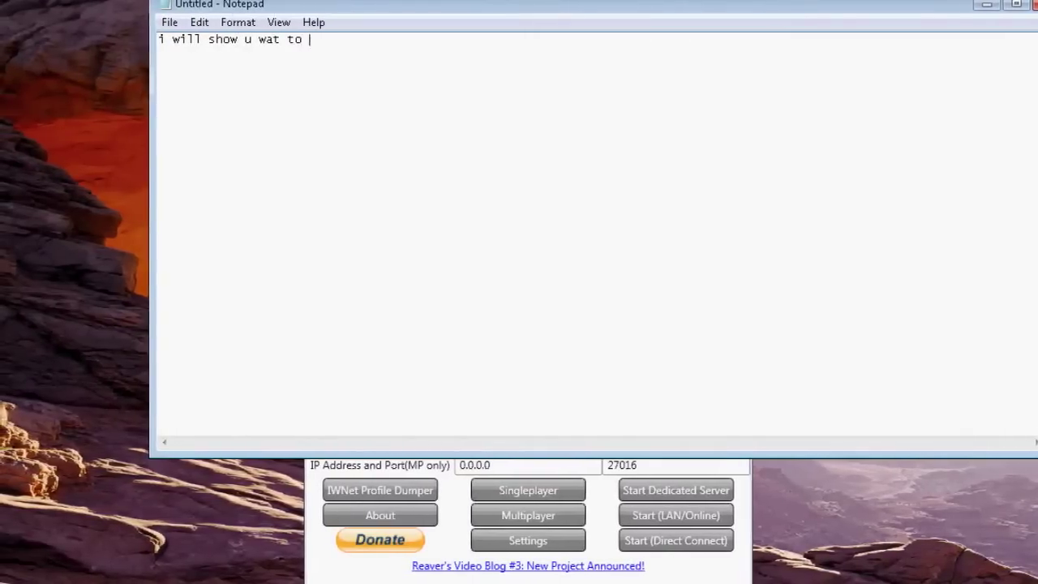
type("game")
key("BackSpace")
key("BackSpace")
key("BackSpace")
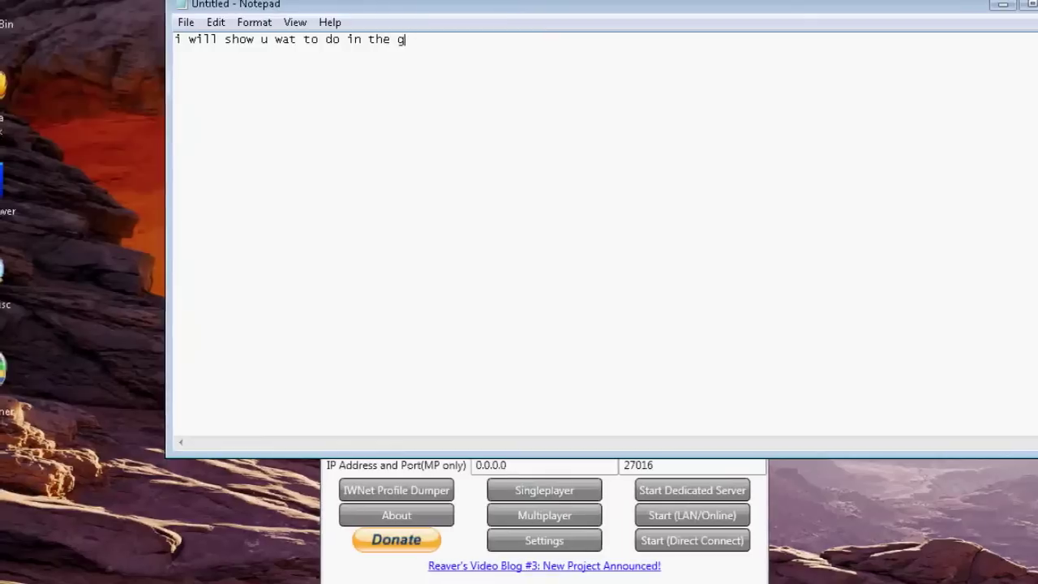
type("ame view using a")
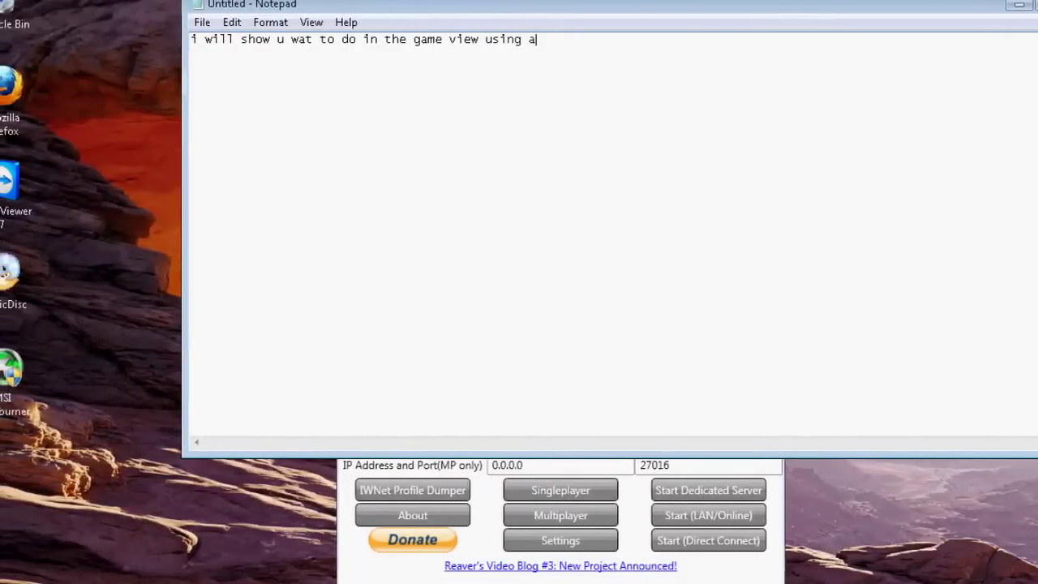
type(" game captu")
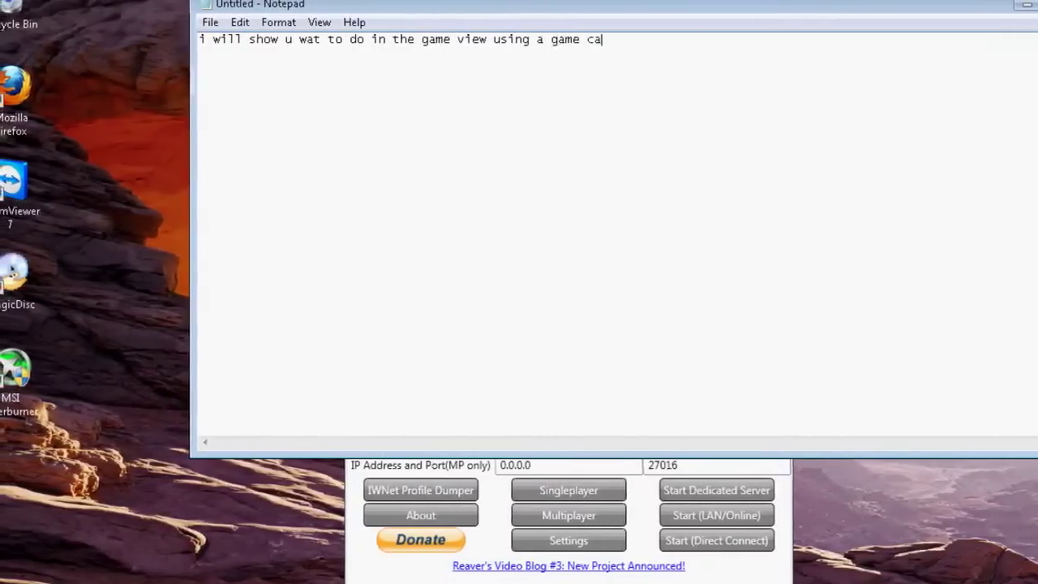
type("re software")
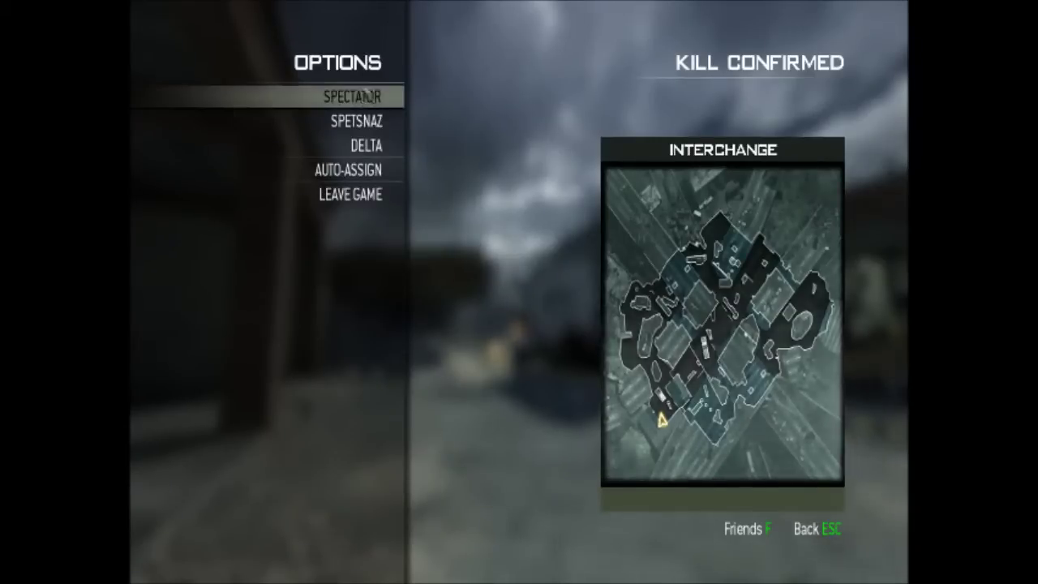
- Join Spetsnaz, spawn with a chosen class on Interchange, and sprint forward
left_click(366, 120)
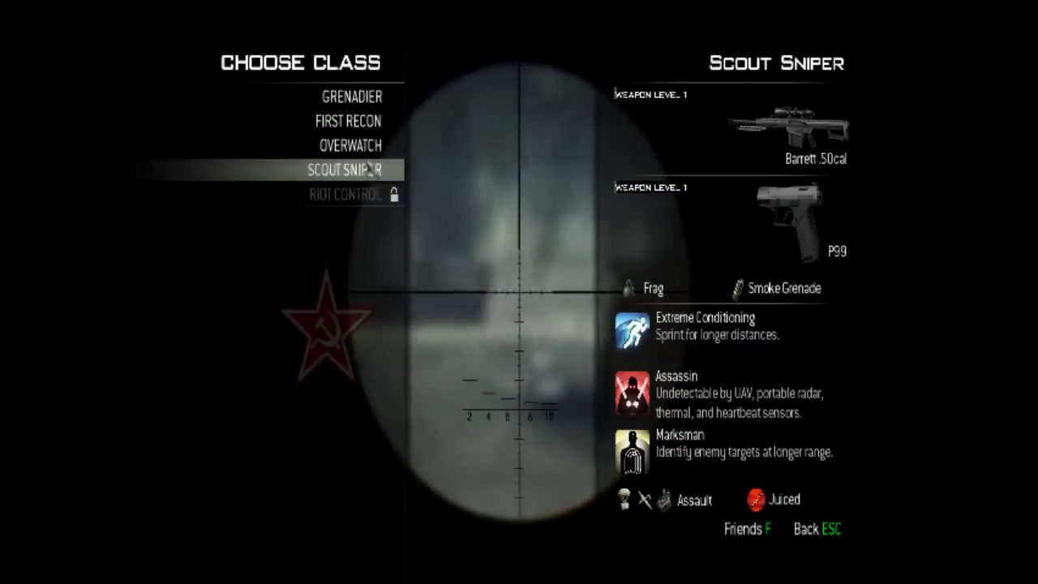
left_click(369, 115)
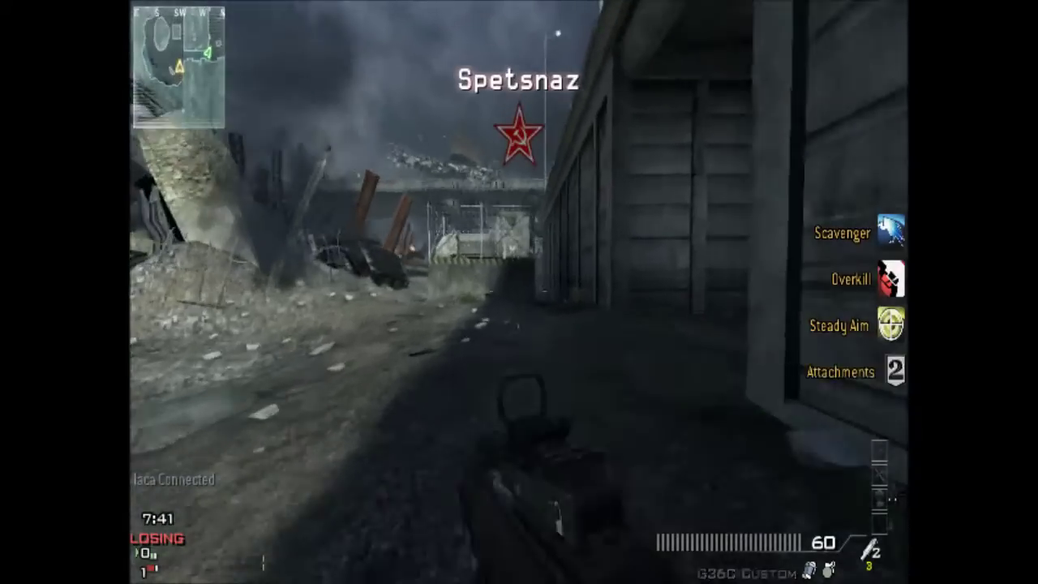
key("w")
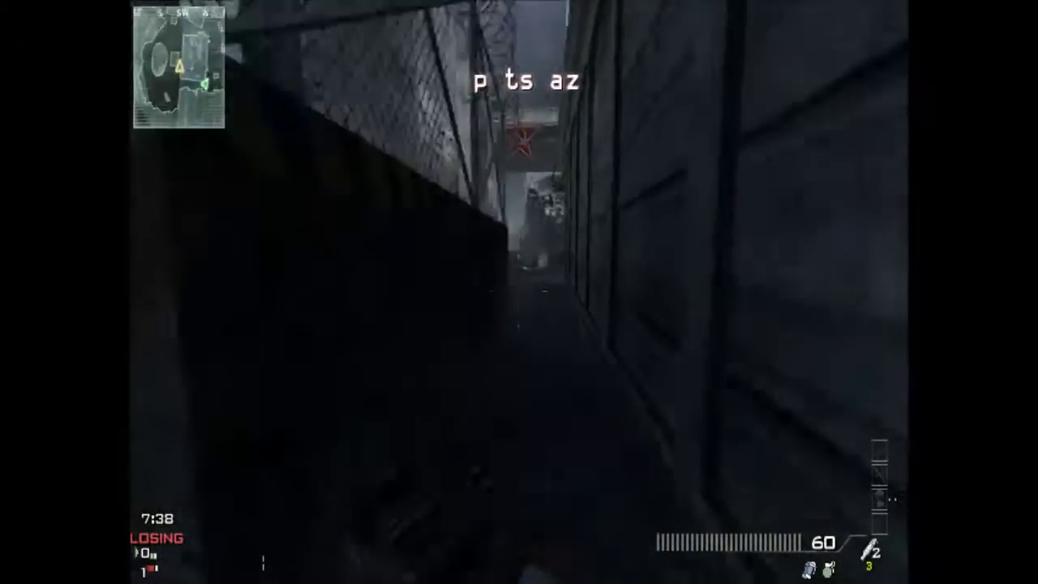